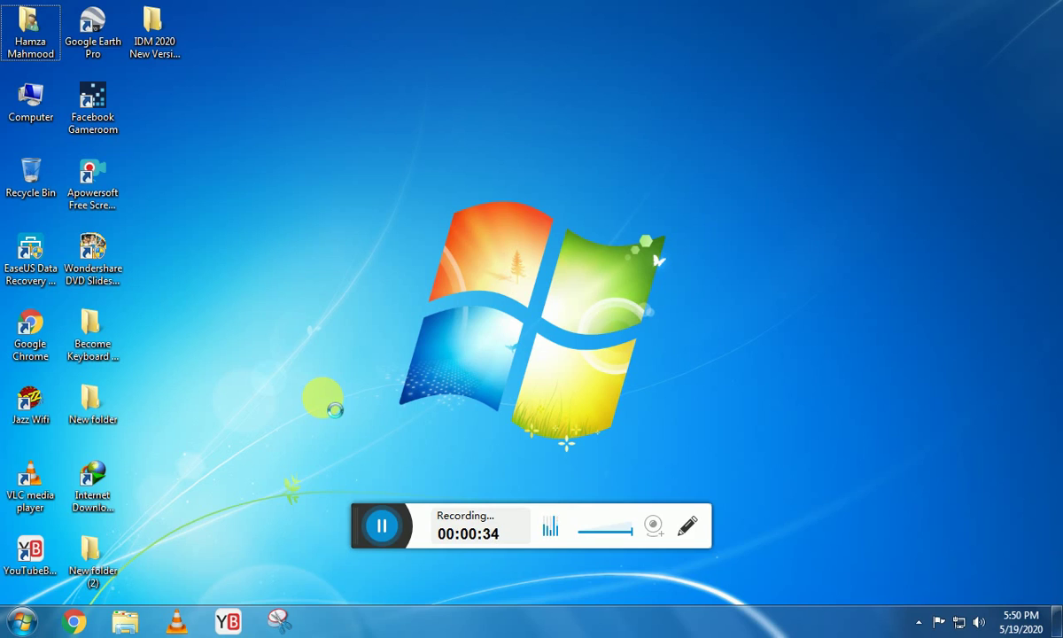
Create a desktop folder named hamza with Ctrl+Shift+N, then press Delete on it.
key(ctrl+shift+n)
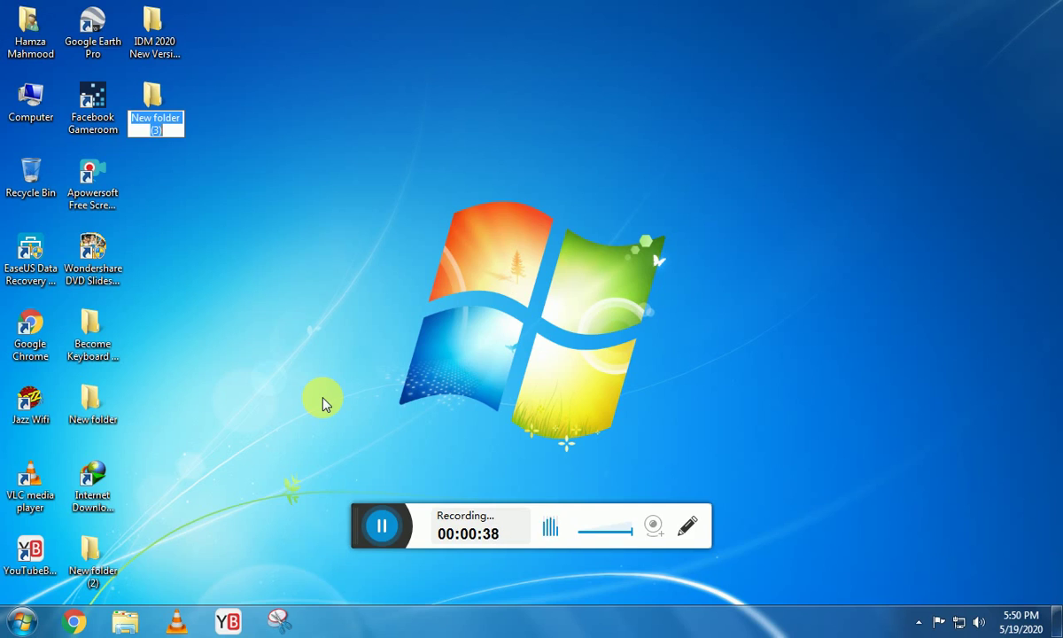
text(hamza)
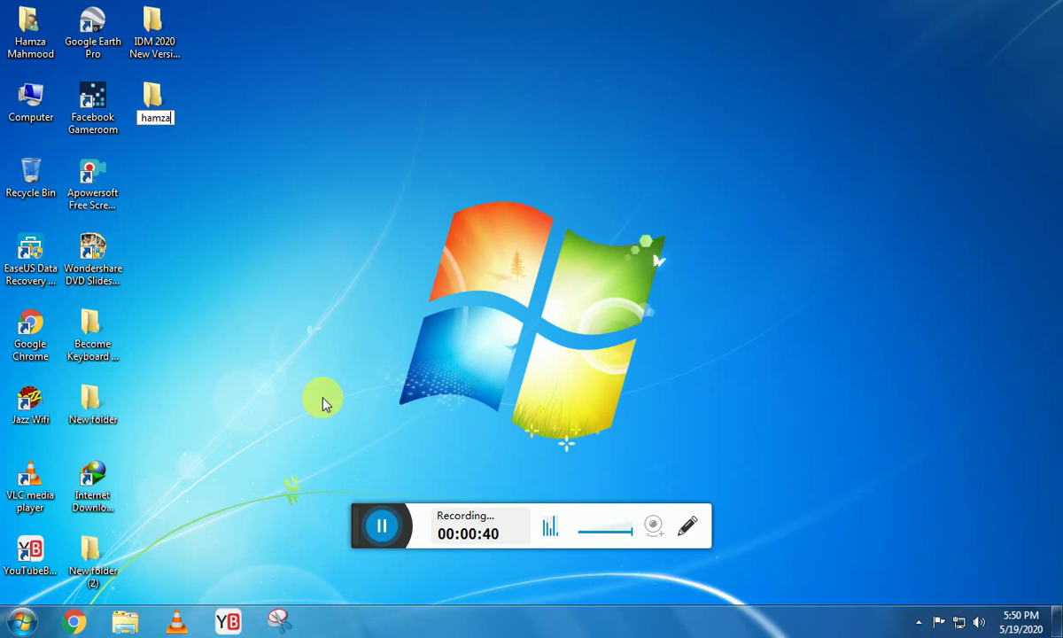
key(Return)
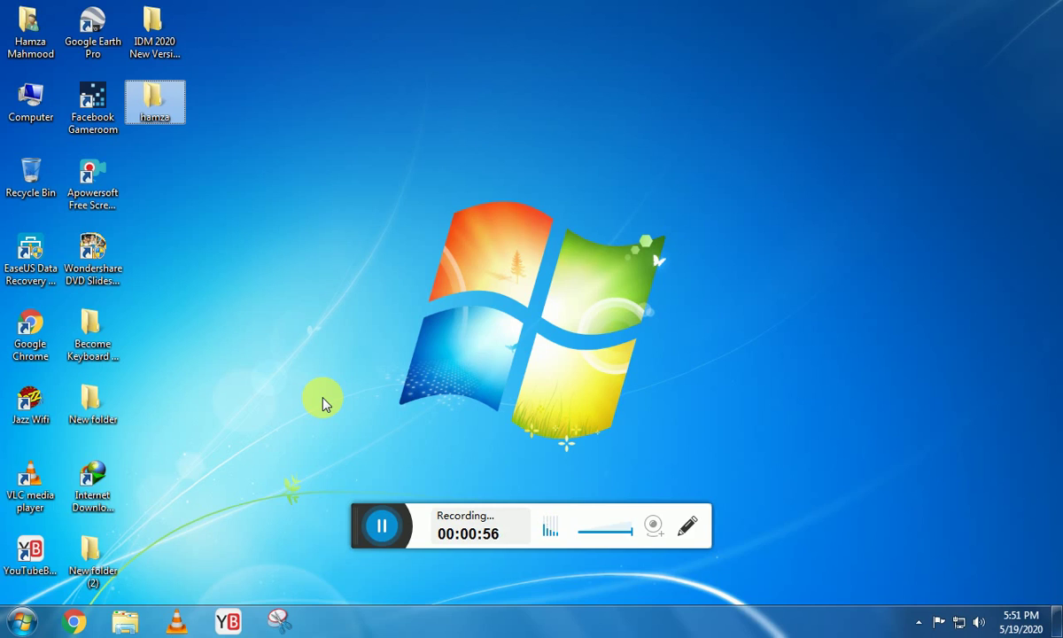
key(Delete)
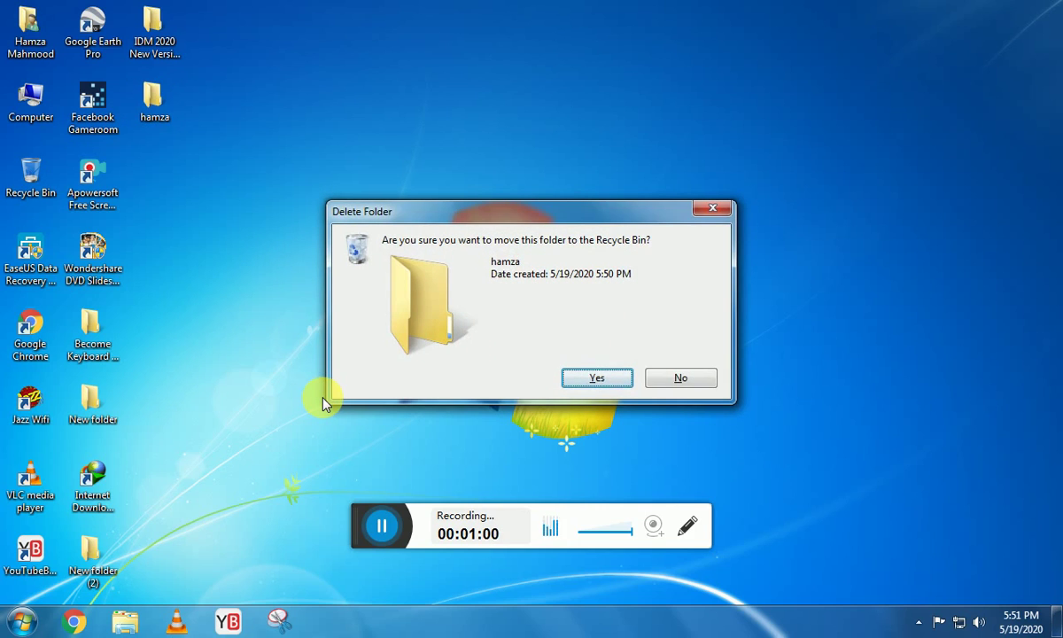
Send the hamza folder to the Recycle Bin, then restore it from there.
key(Return)
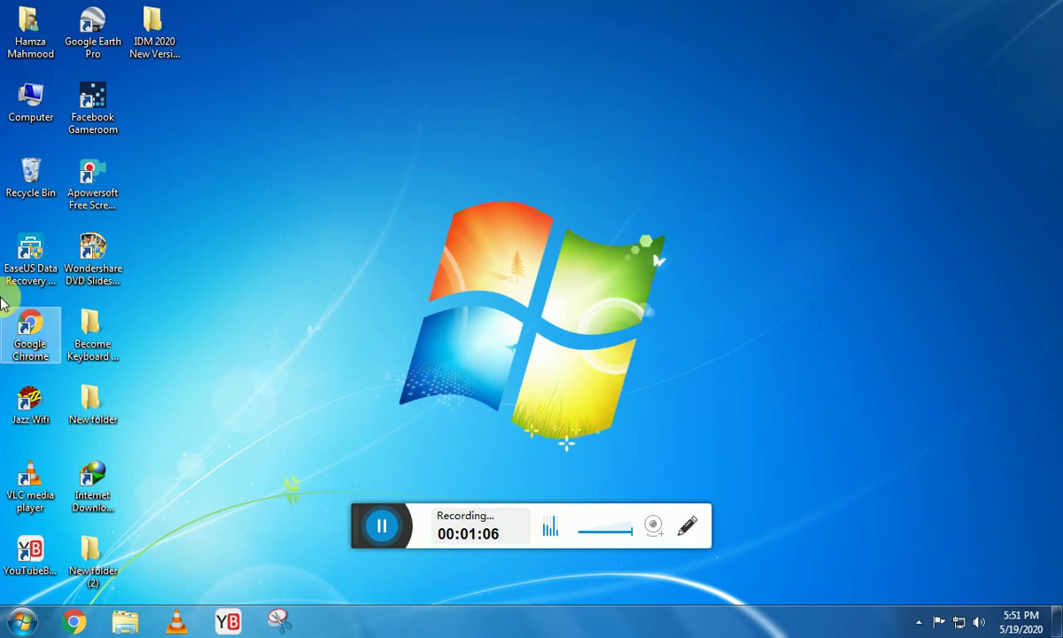
double_click(45, 184)
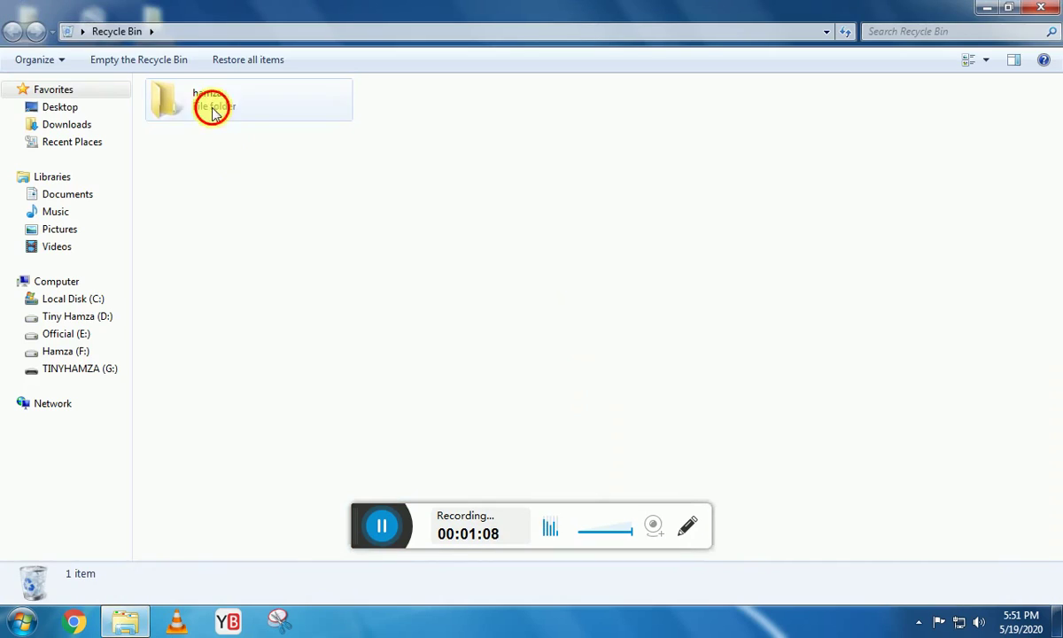
click(210, 107)
right_click(212, 106)
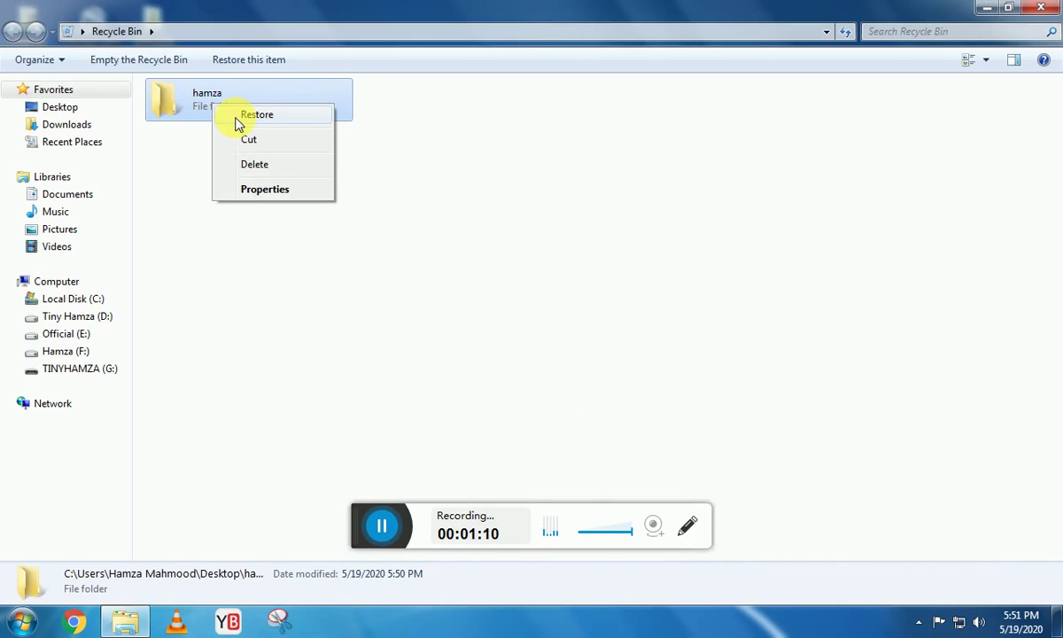
click(240, 120)
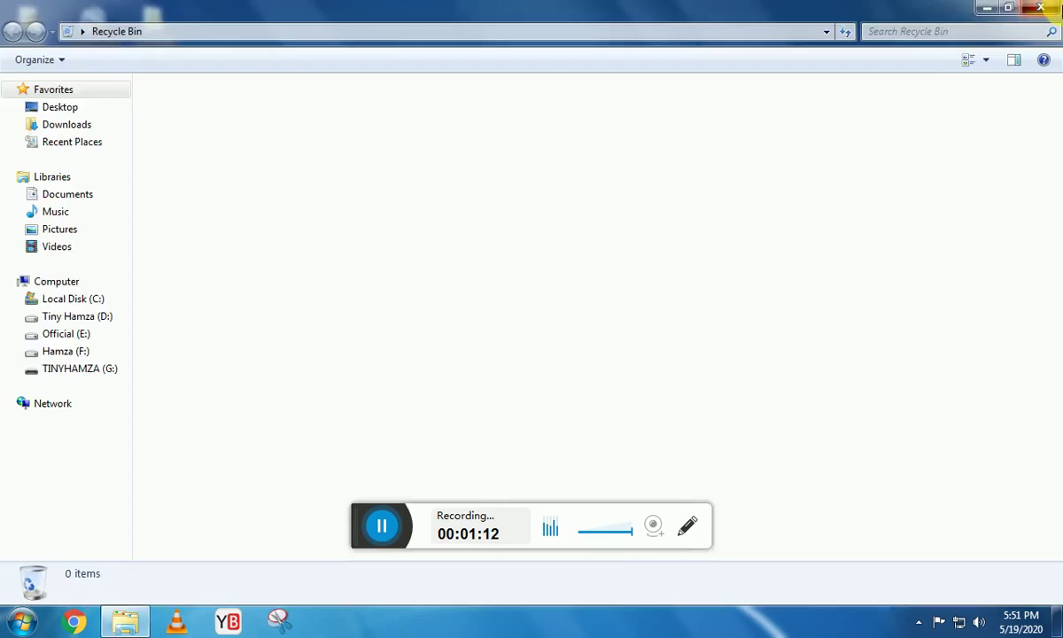
click(1040, 8)
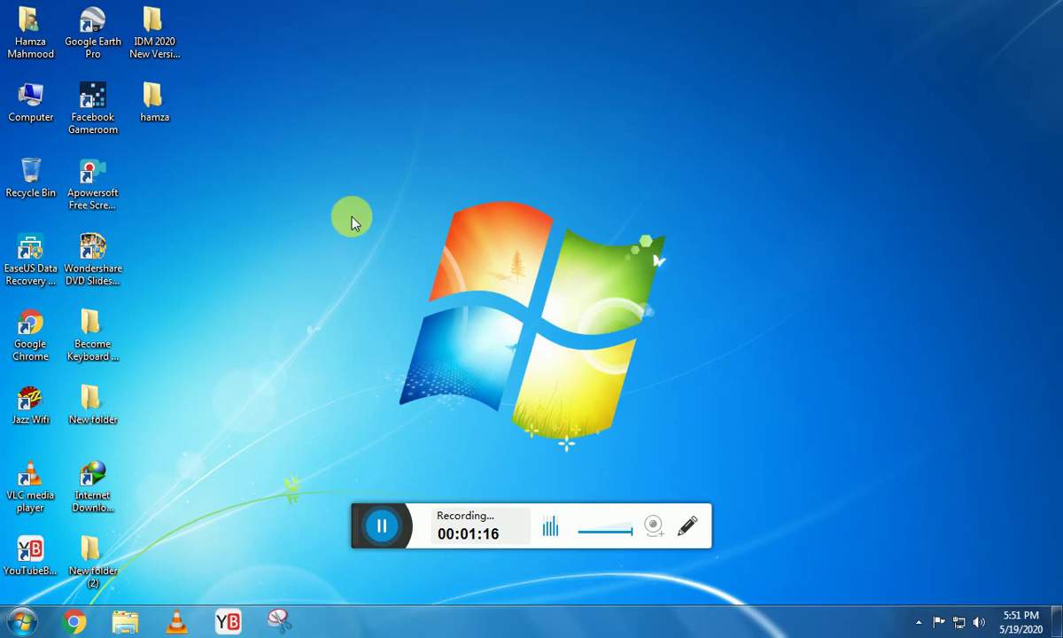
Permanently delete the restored hamza folder with Shift+Delete.
click(164, 107)
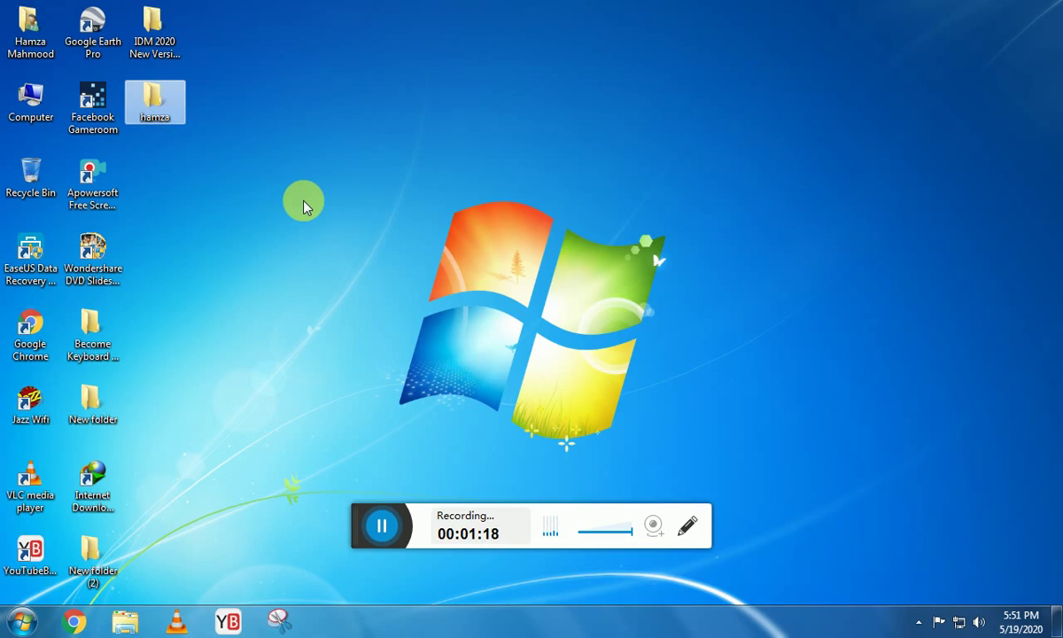
key(shift+Delete)
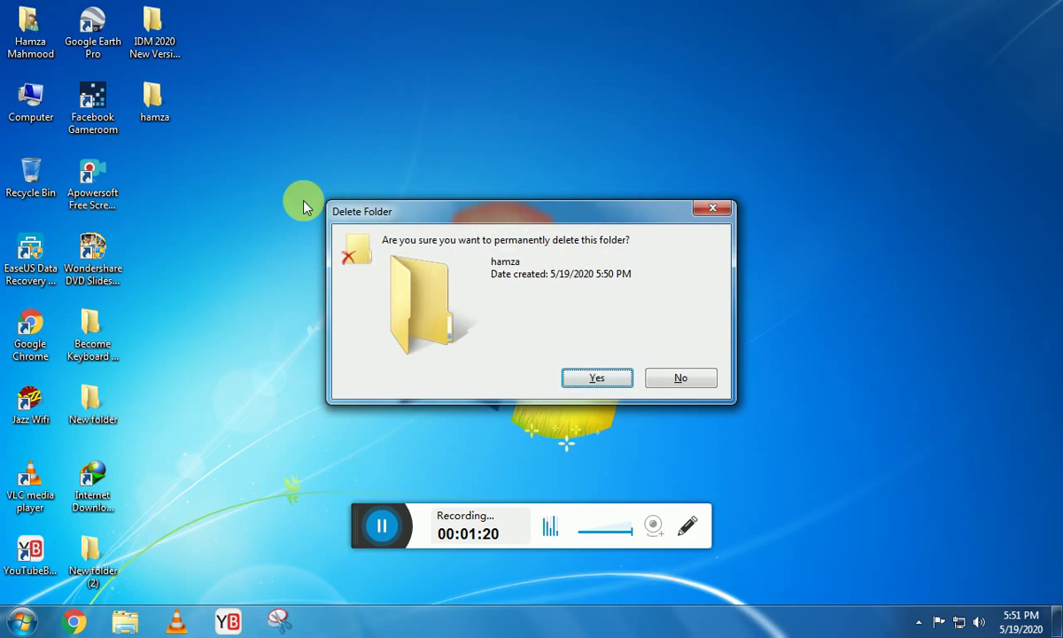
key(Return)
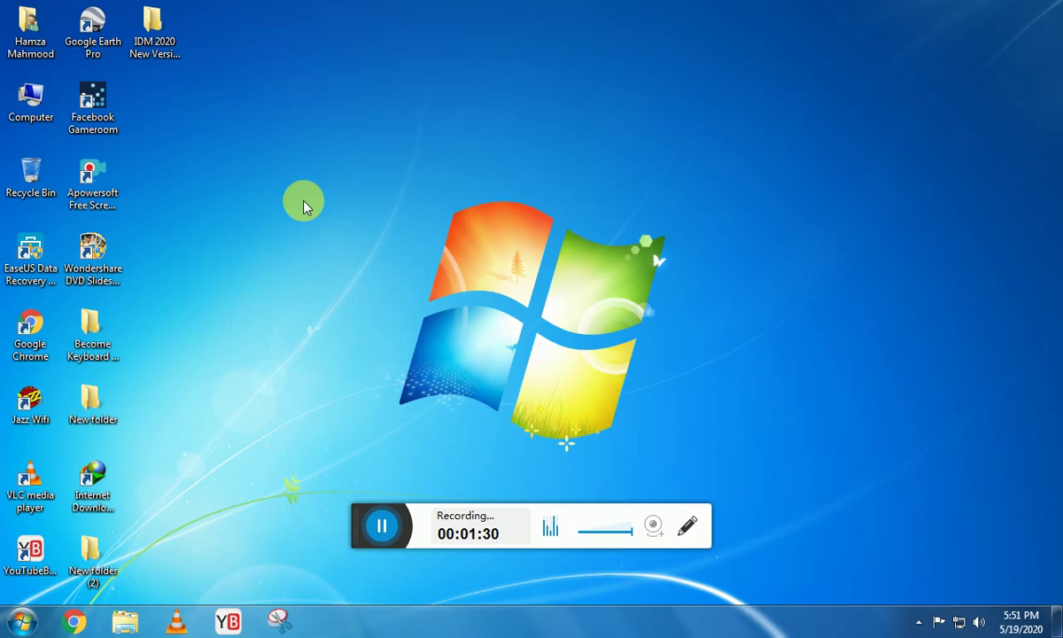
Create New folder (3) from the desktop context menu and drag it onto the Recycle Bin.
right_click(304, 202)
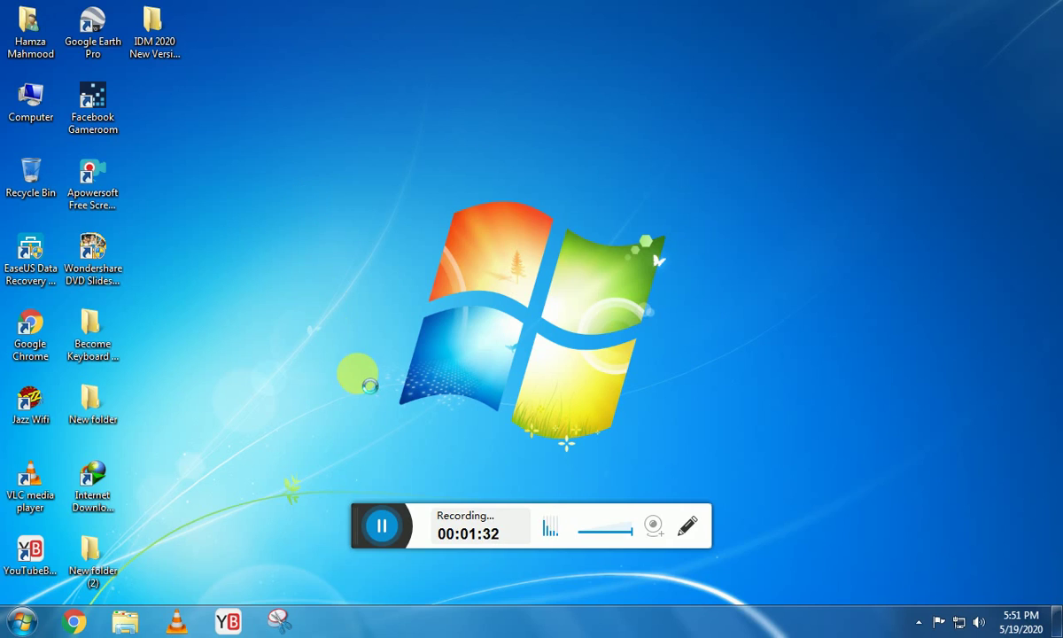
mouse_move(461, 360)
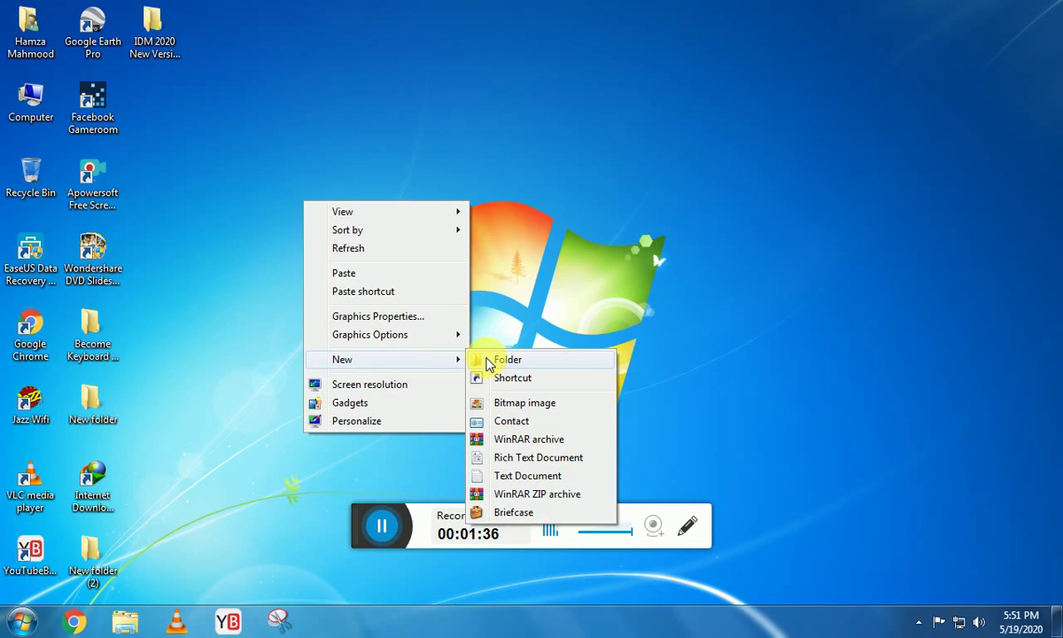
click(487, 363)
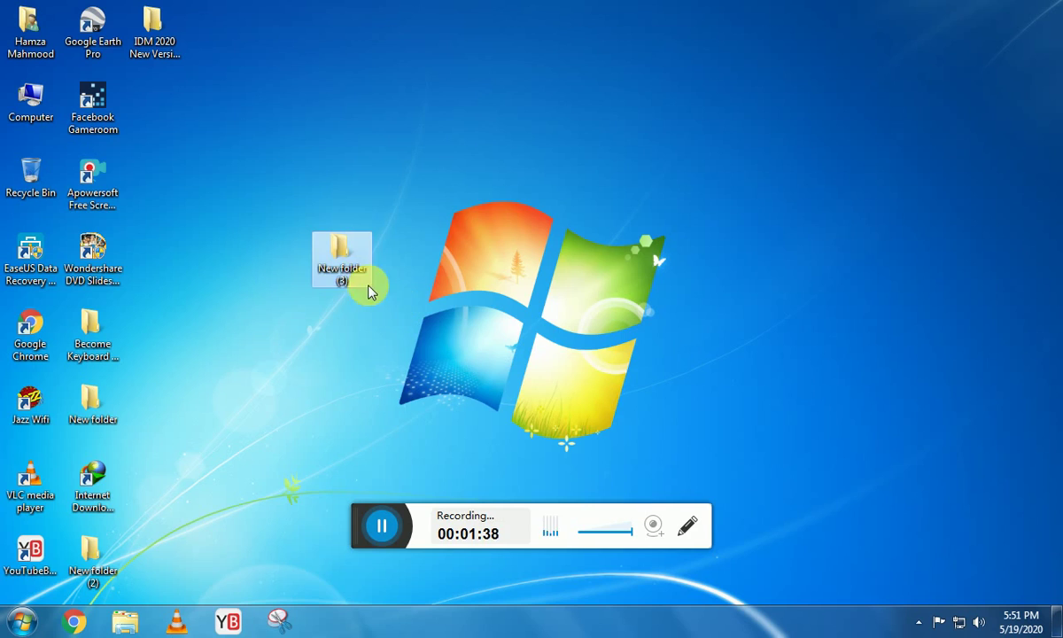
click(346, 273)
drag(4, 205, 49, 202)
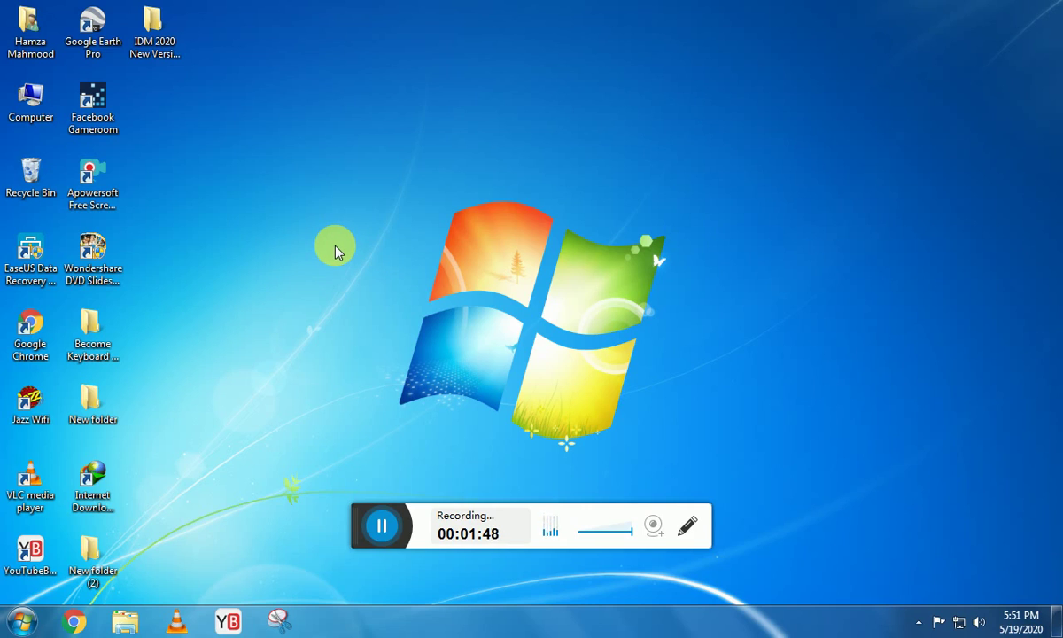
key(ctrl+shift+n)
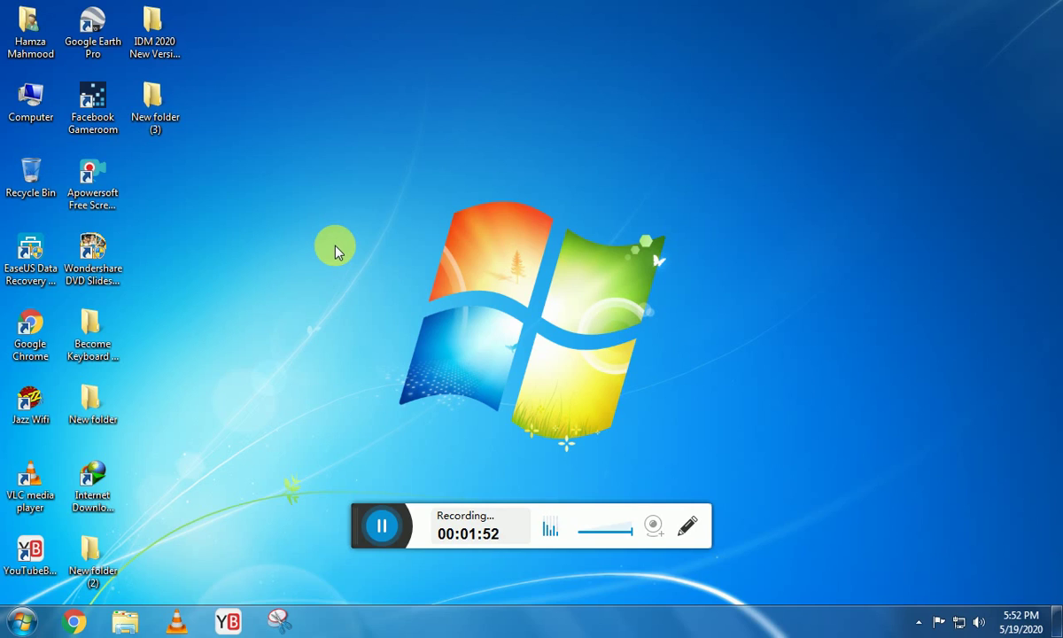
Rename New folder (3) to hamza.
click(178, 104)
click(167, 122)
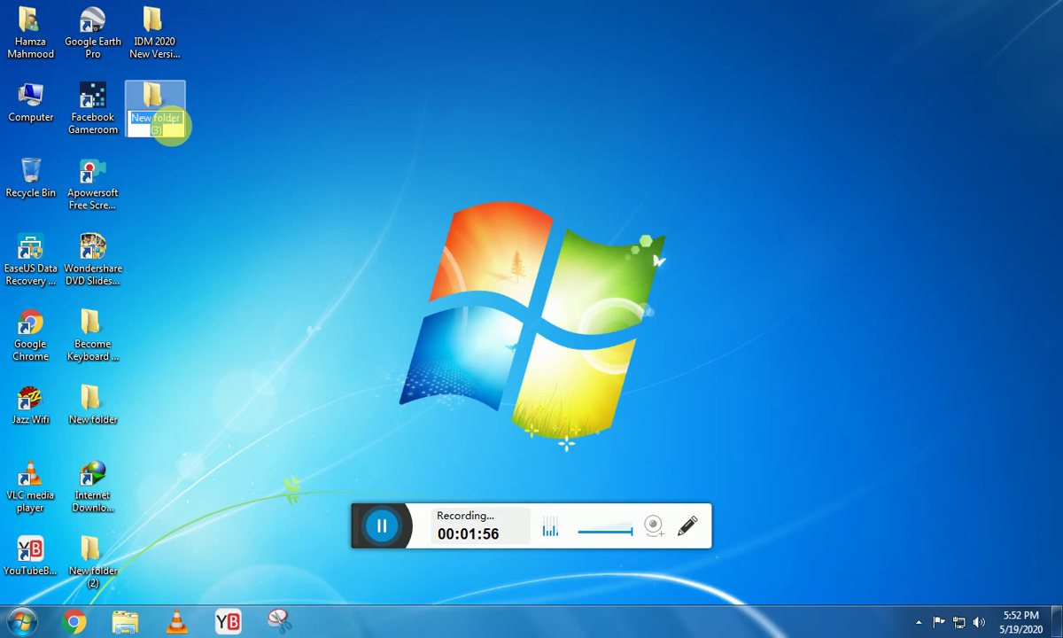
text(hamza)
key(Return)
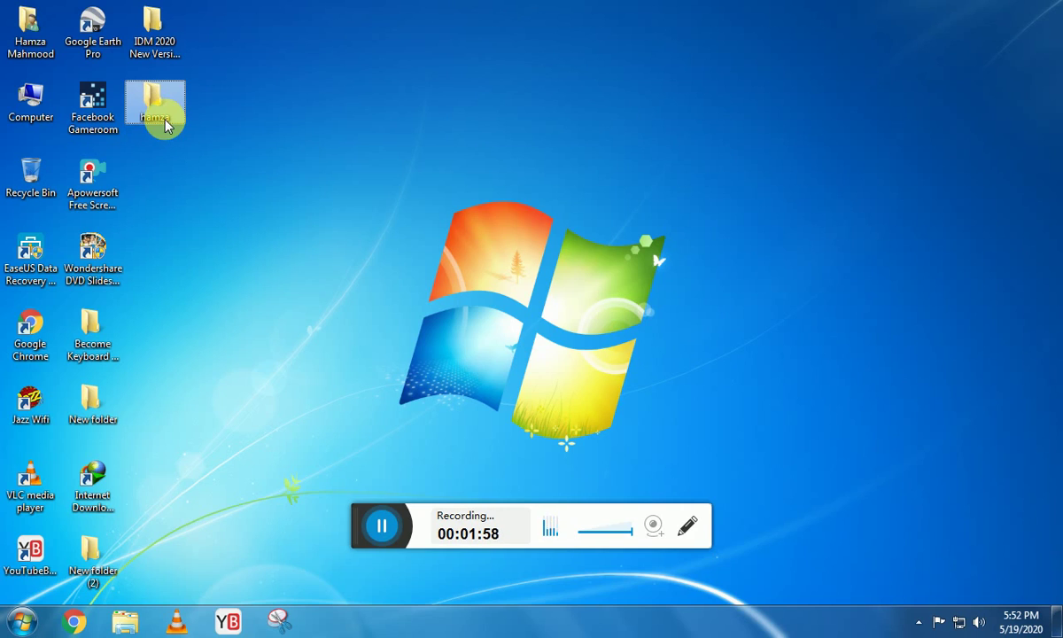
Delete the hamza folder, then undo the deletion with Ctrl+Z and deselect it.
key(Delete)
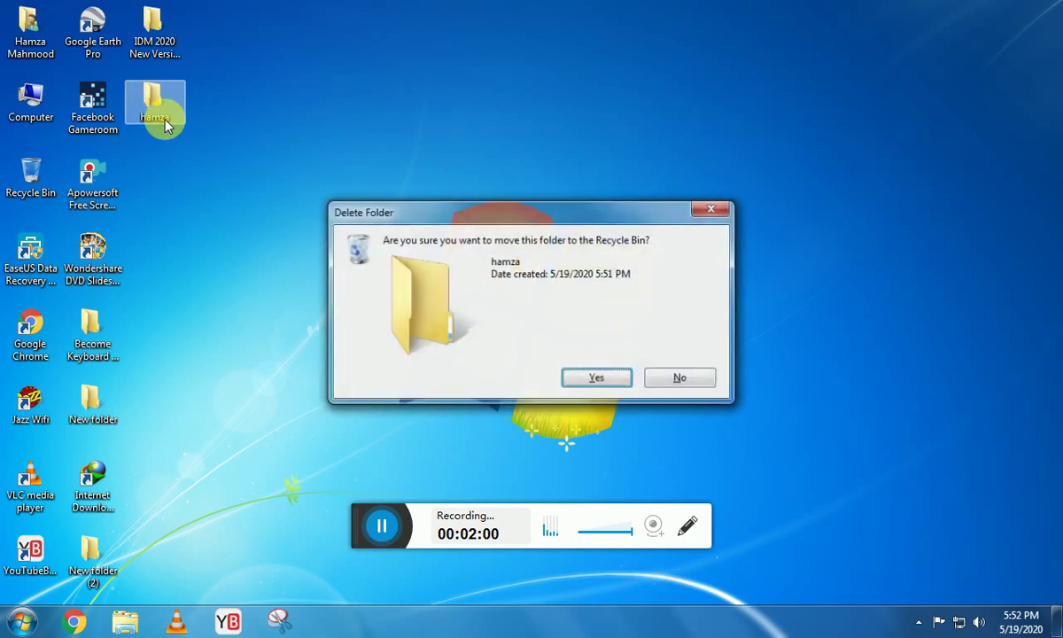
key(Return)
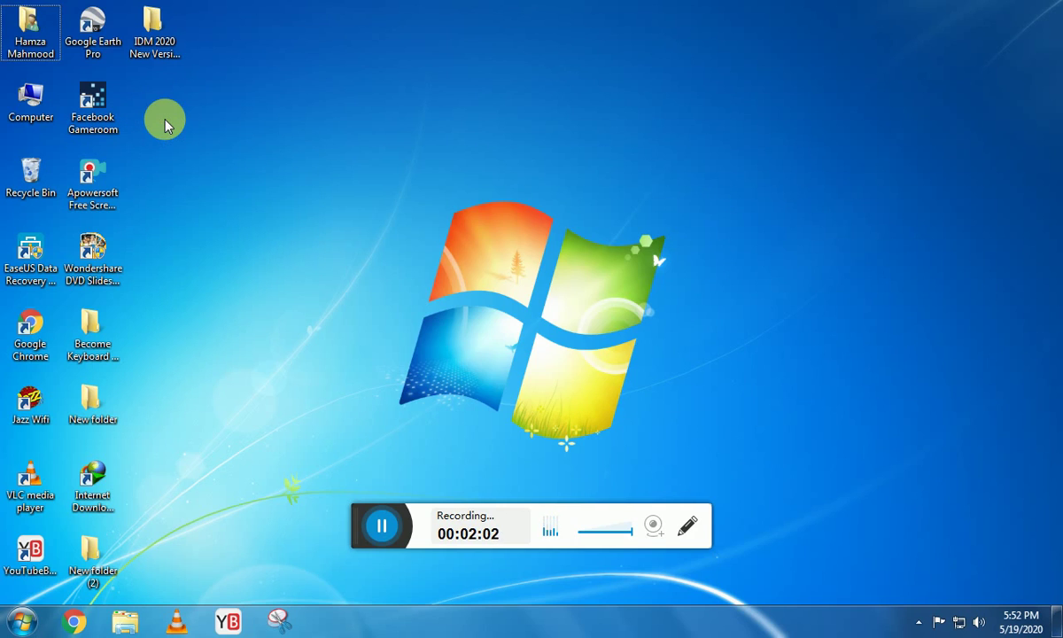
key(ctrl+z)
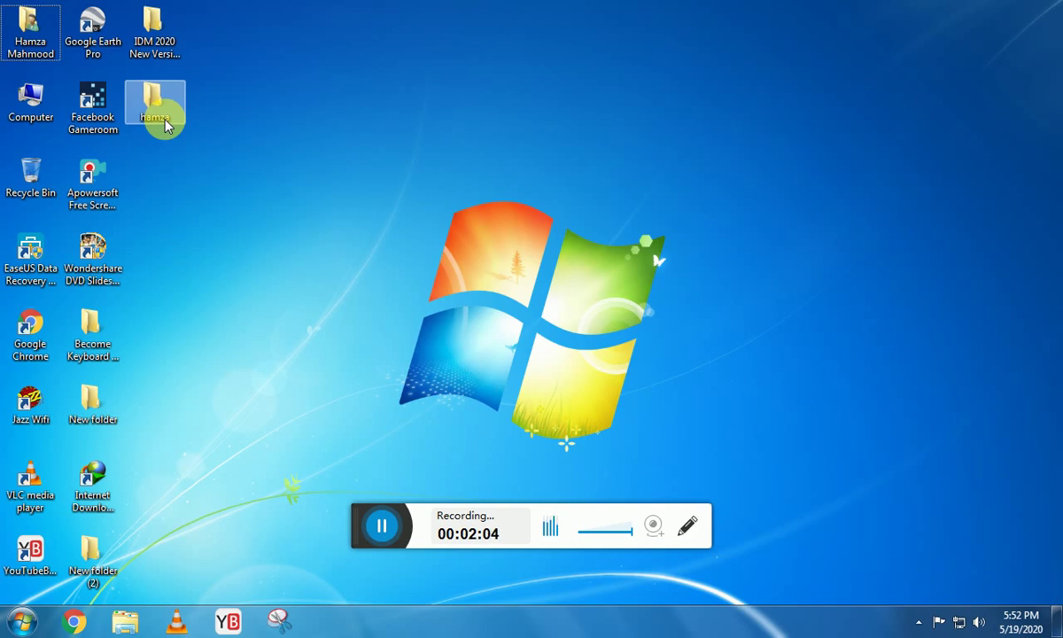
click(210, 162)
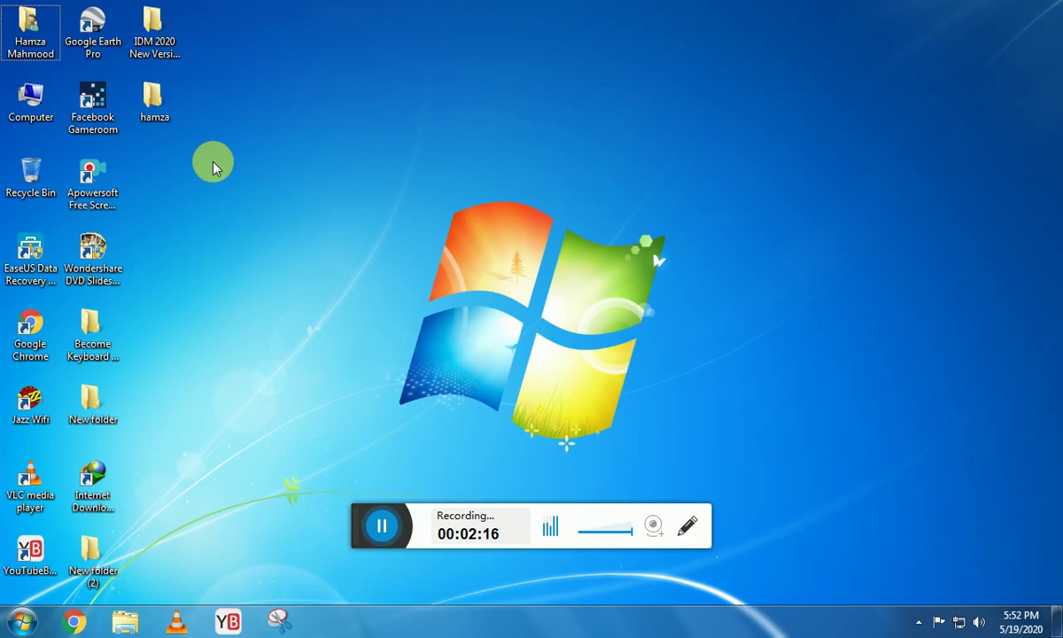
Open Computer with Win+E, hide it with Win+D, reopen it, then Alt+Tab to the desktop.
key(super+e)
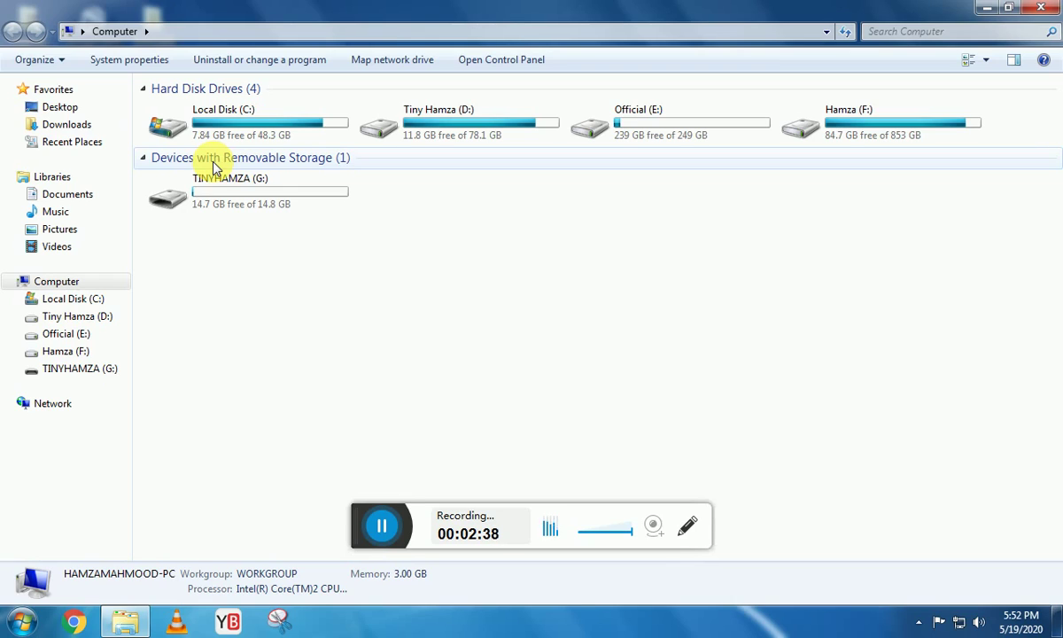
key(super+d)
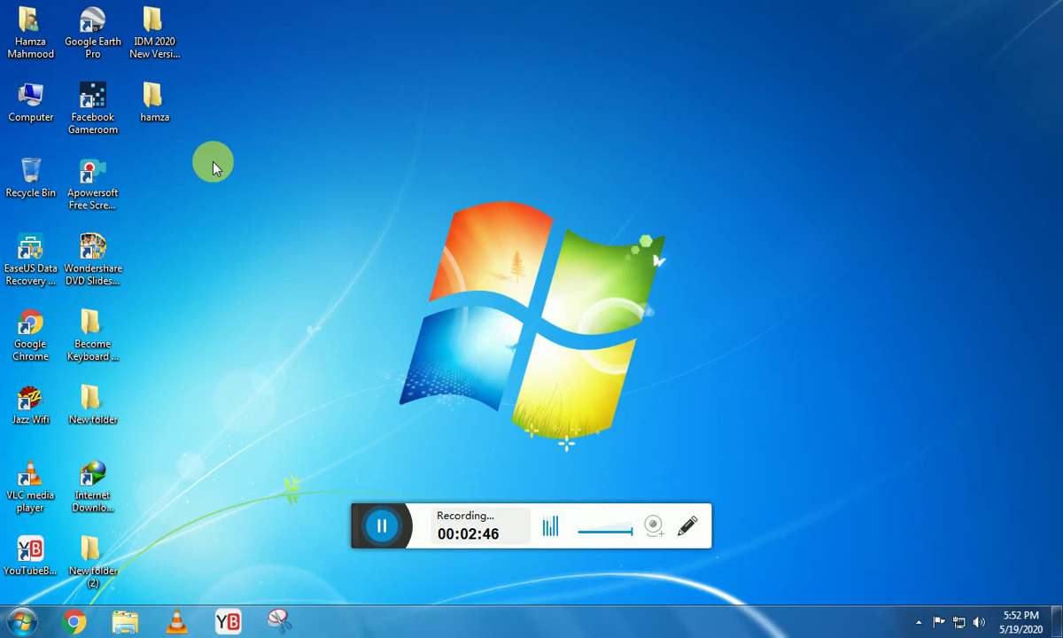
key(super+e)
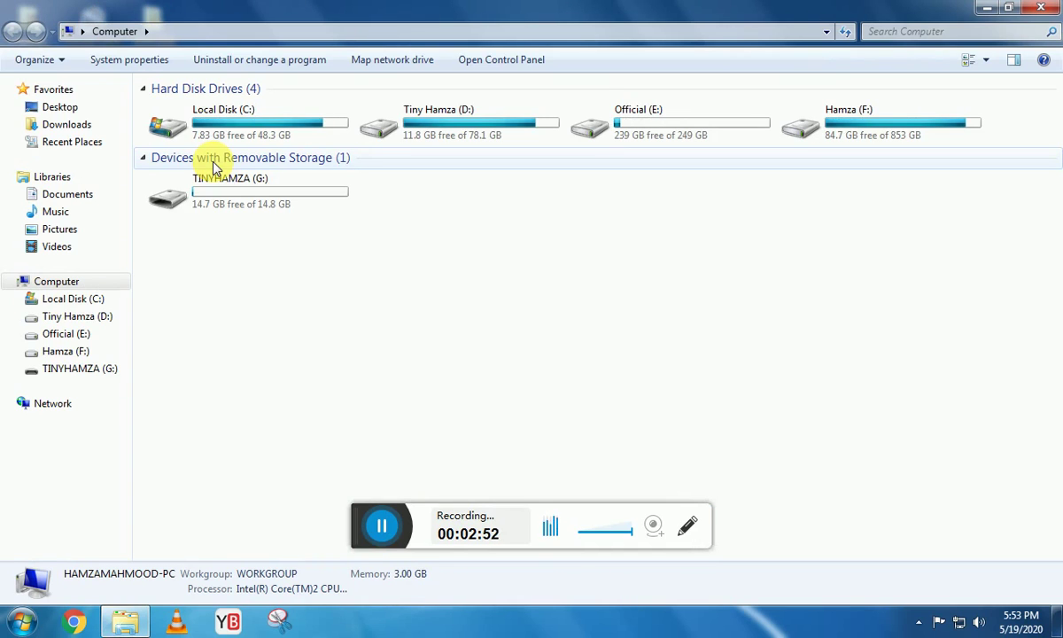
key(alt+Tab)
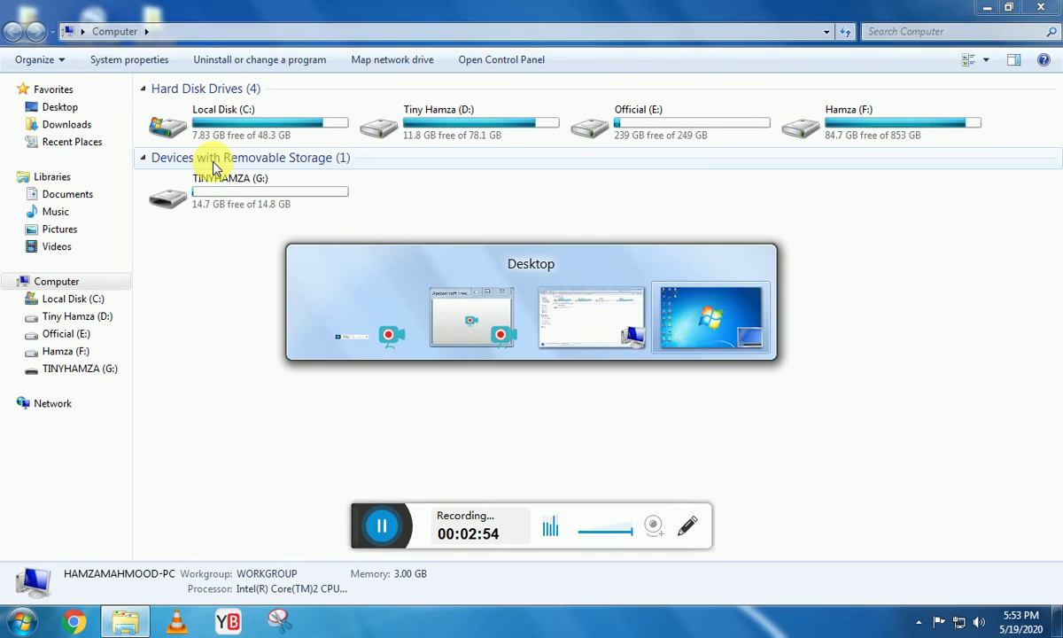
key(alt+Tab)
key(alt+Tab)
key(alt+Tab)
key(alt+Tab)
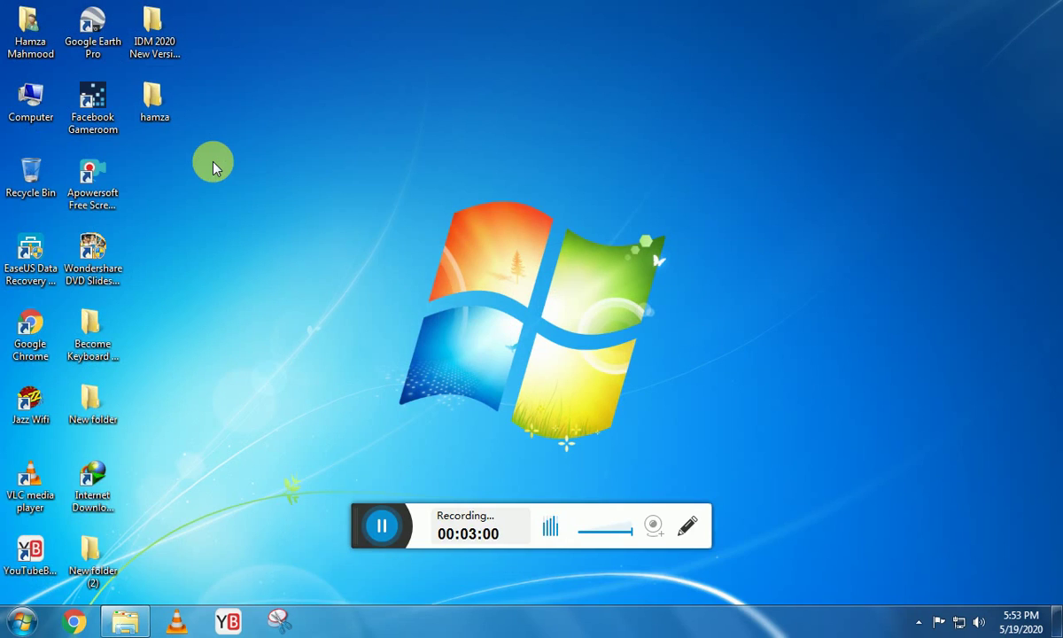
Open another Computer window, toggle Show desktop to minimise and restore windows, then press Win+D.
key(super+e)
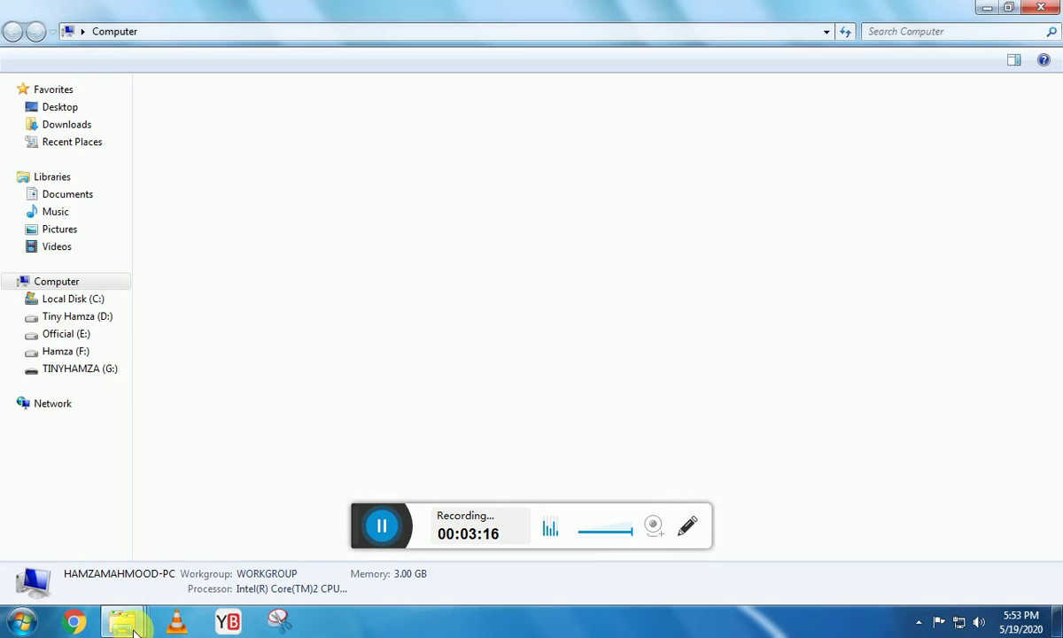
mouse_move(133, 624)
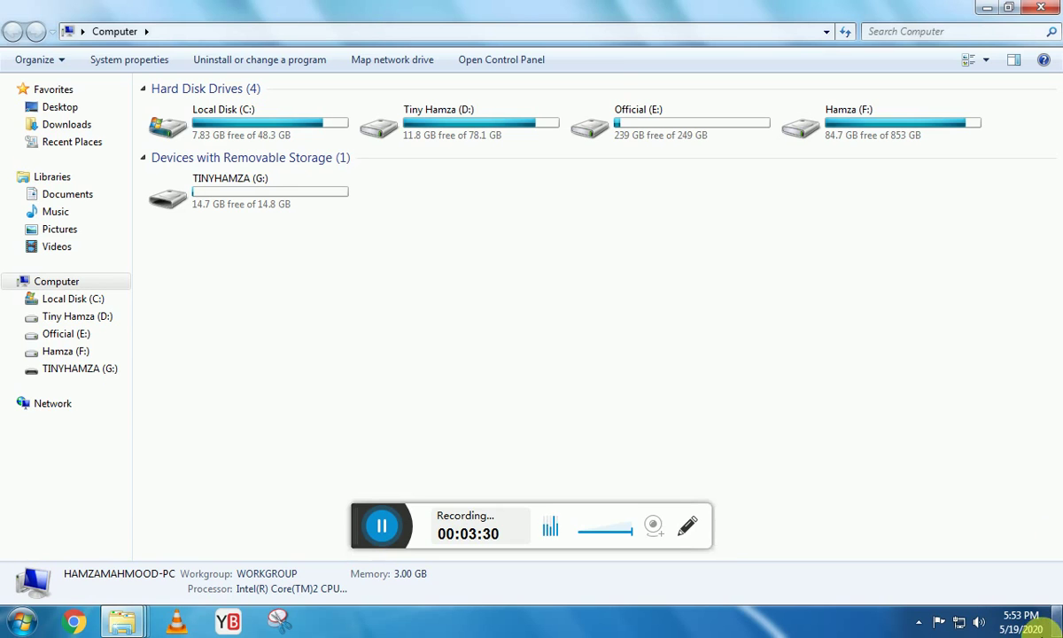
mouse_move(1054, 626)
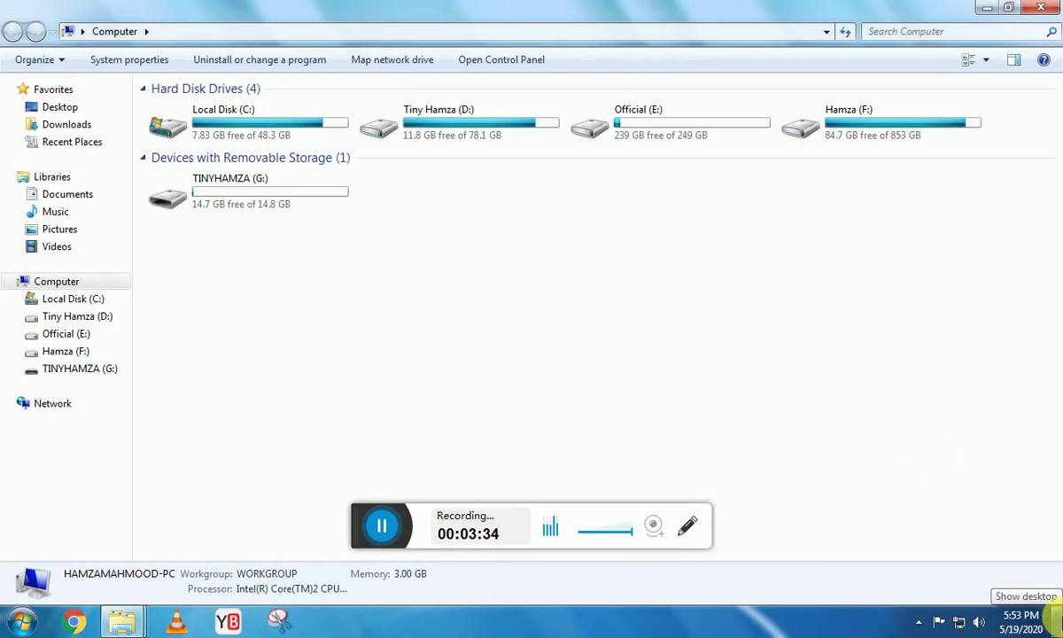
click(1054, 620)
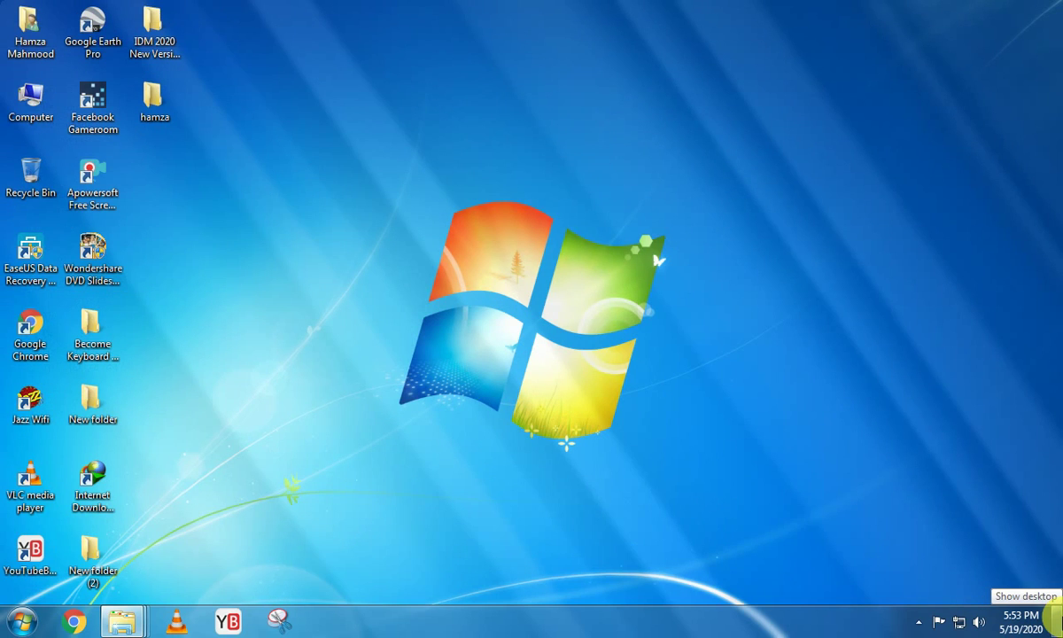
click(1054, 620)
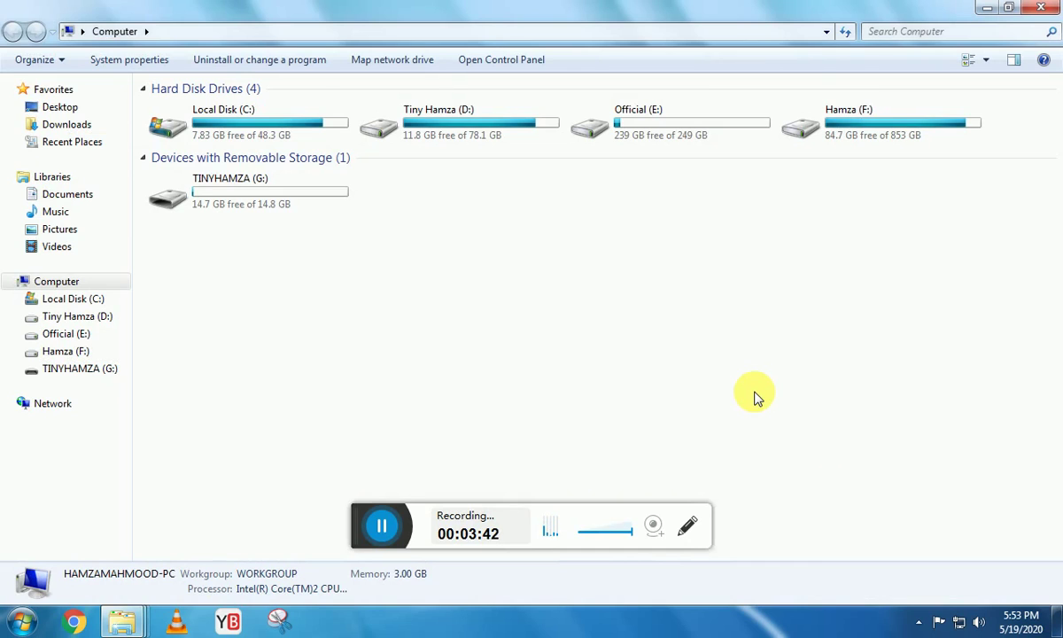
key(super+d)
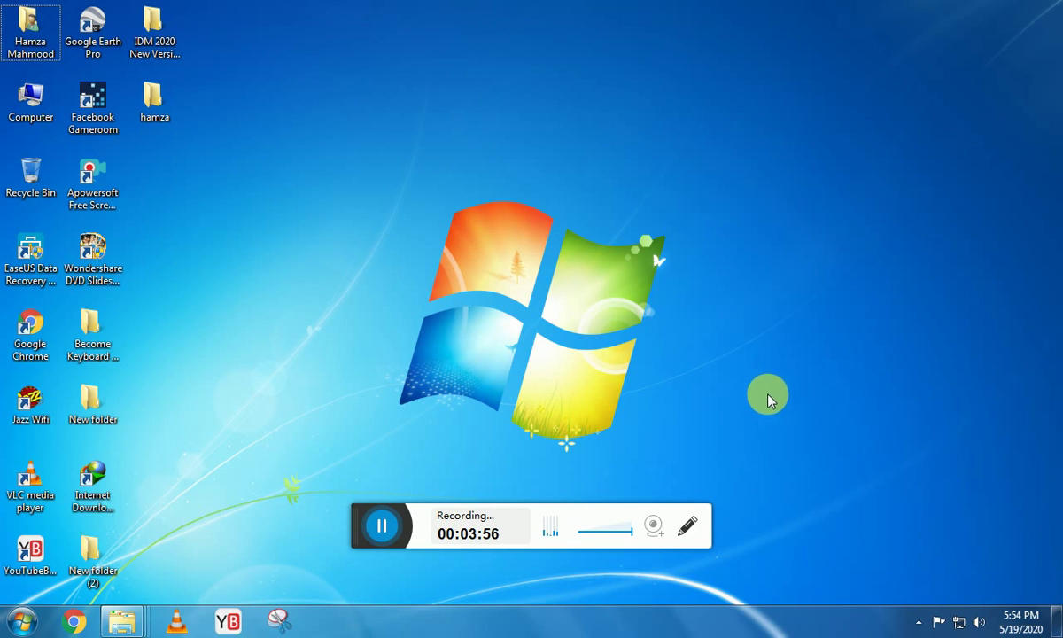
Close all Explorer windows from the taskbar, then open Computer from the desktop maximised.
right_click(122, 618)
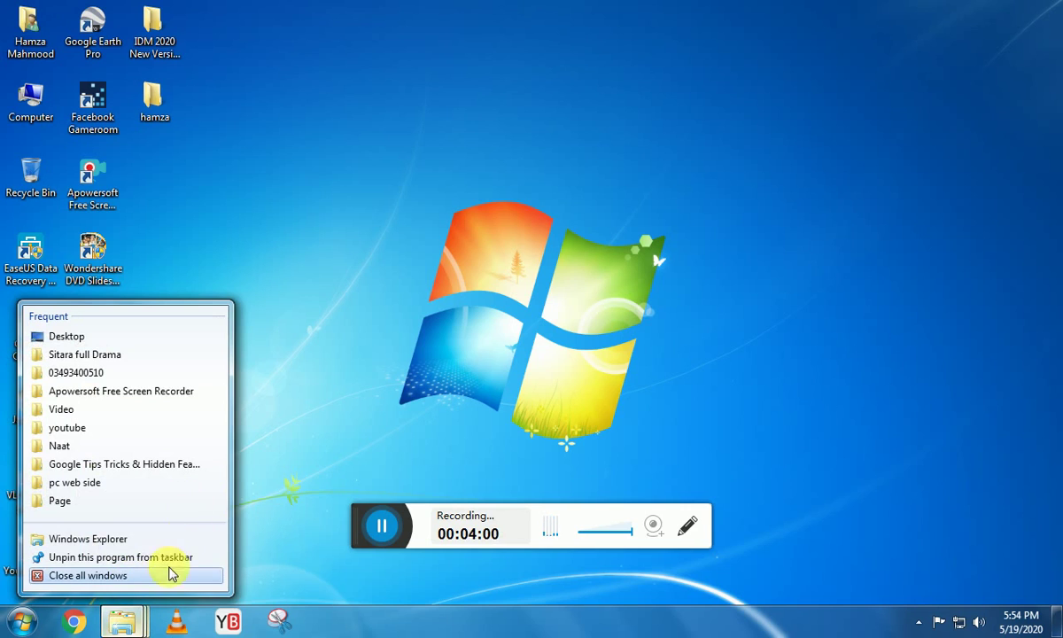
click(171, 574)
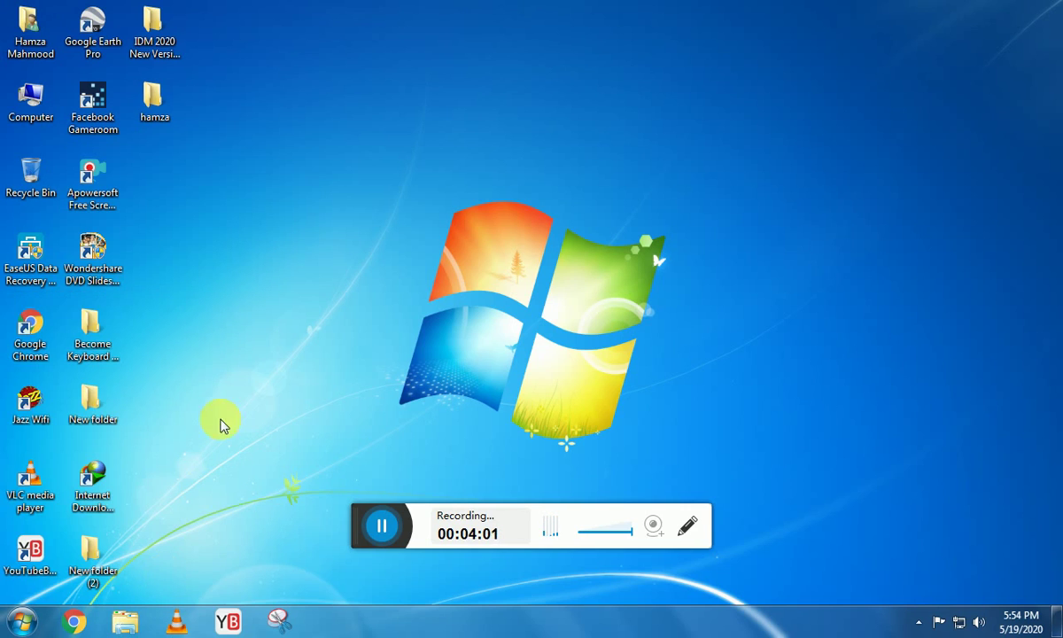
double_click(20, 122)
double_click(363, 62)
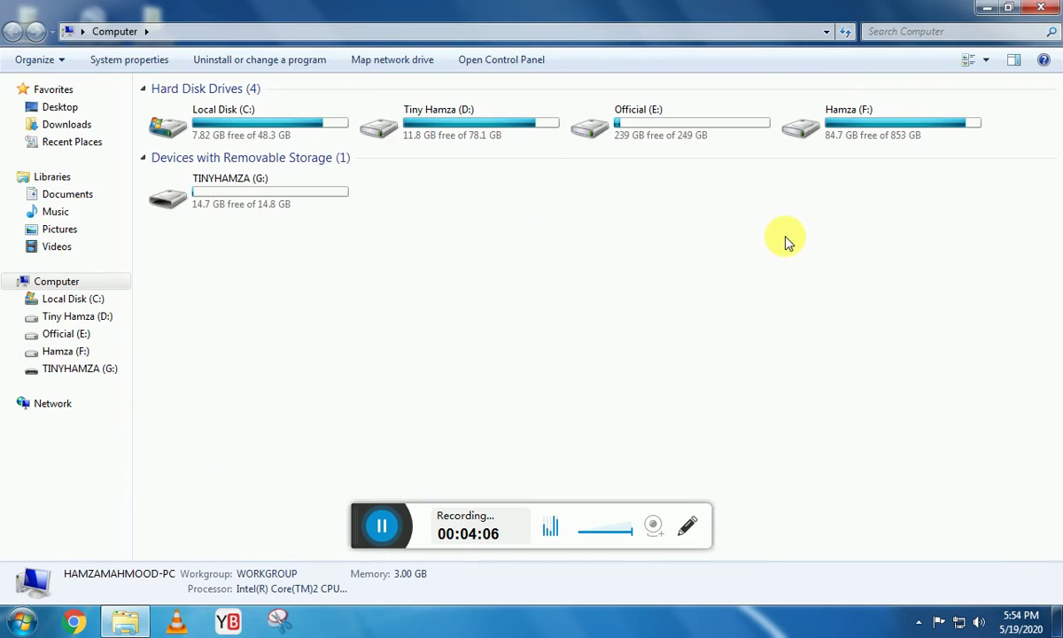
Start a search in Computer with Ctrl+E, then cancel it to return to the drives.
click(835, 259)
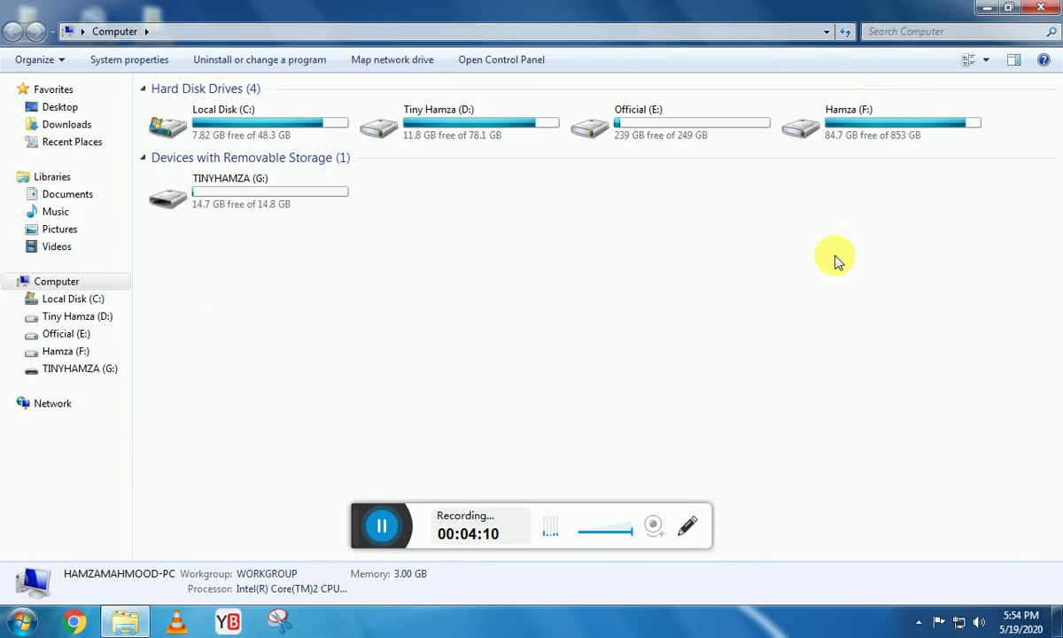
key(ctrl+e)
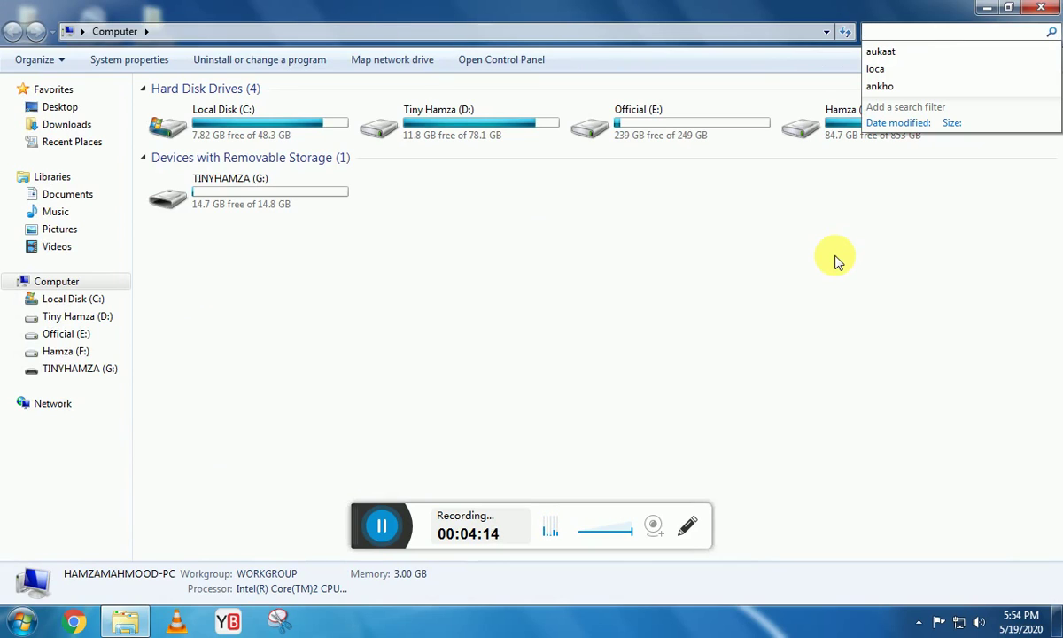
key(Escape)
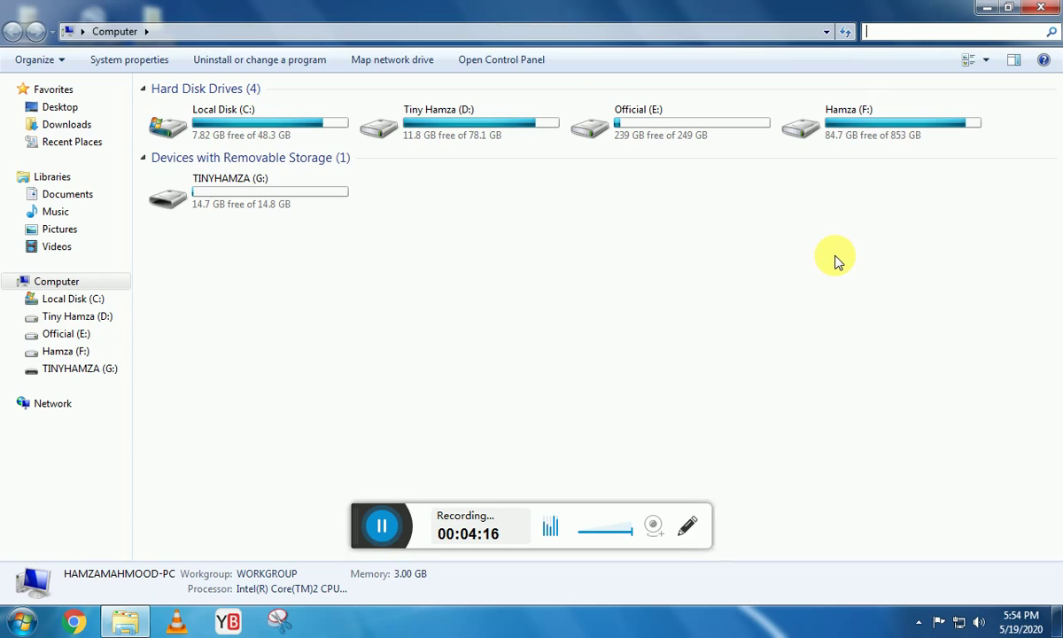
click(822, 246)
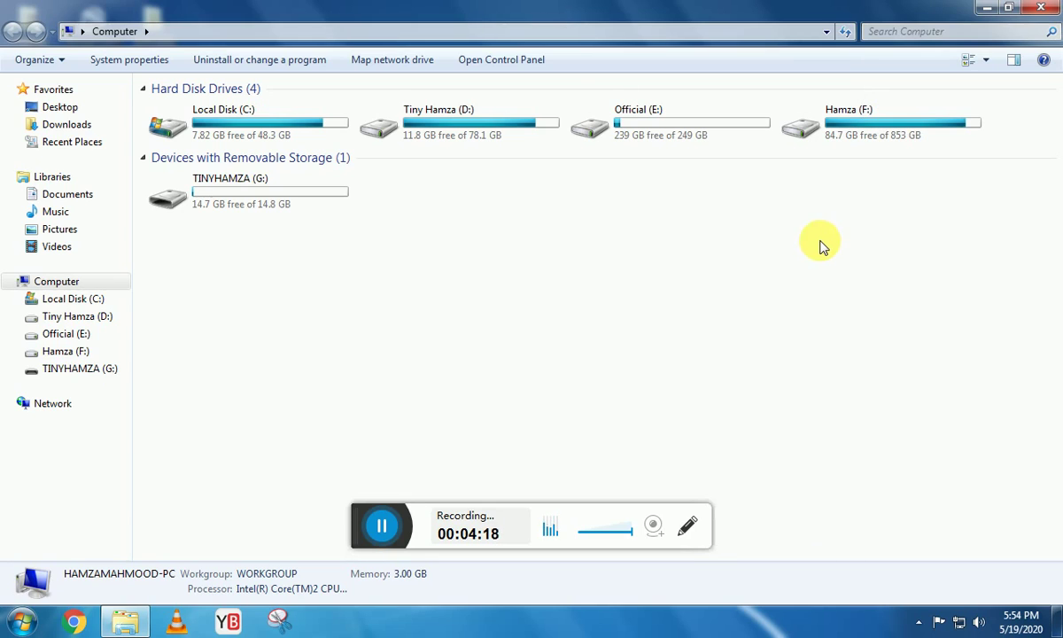
Open Official (E:), go back, and open Local Disk (C:) instead.
double_click(717, 136)
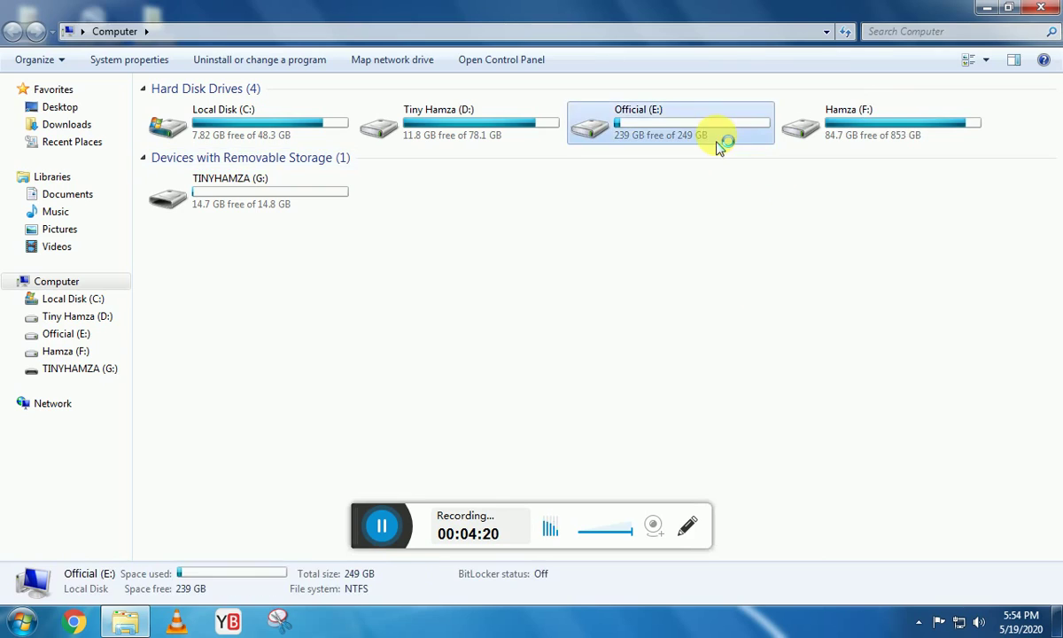
click(13, 31)
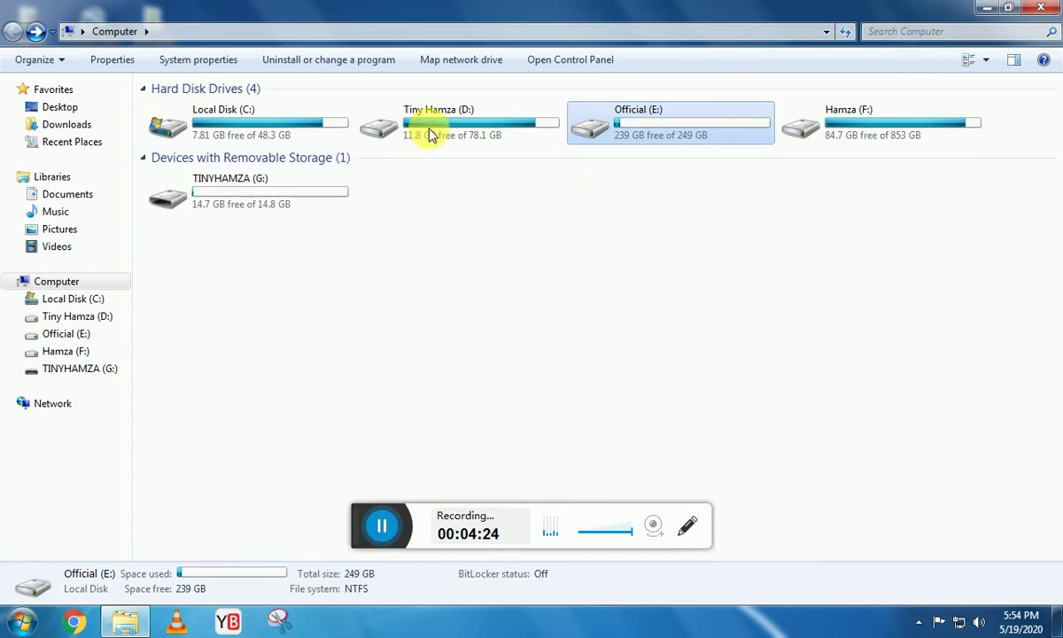
double_click(330, 142)
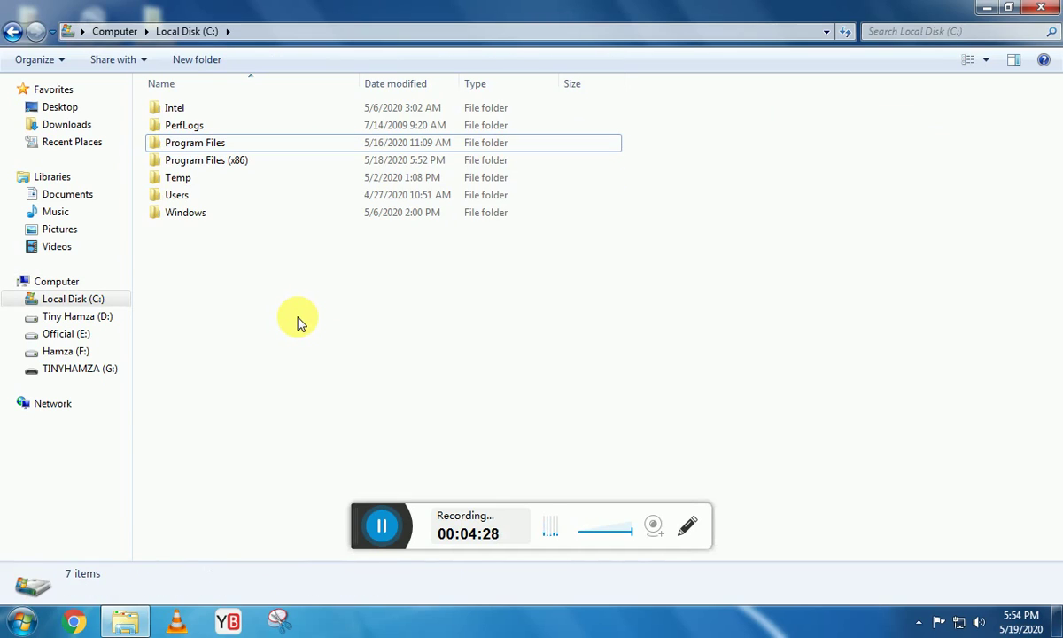
Create a new folder named hamza in Local Disk (C:) and start renaming it.
right_click(298, 318)
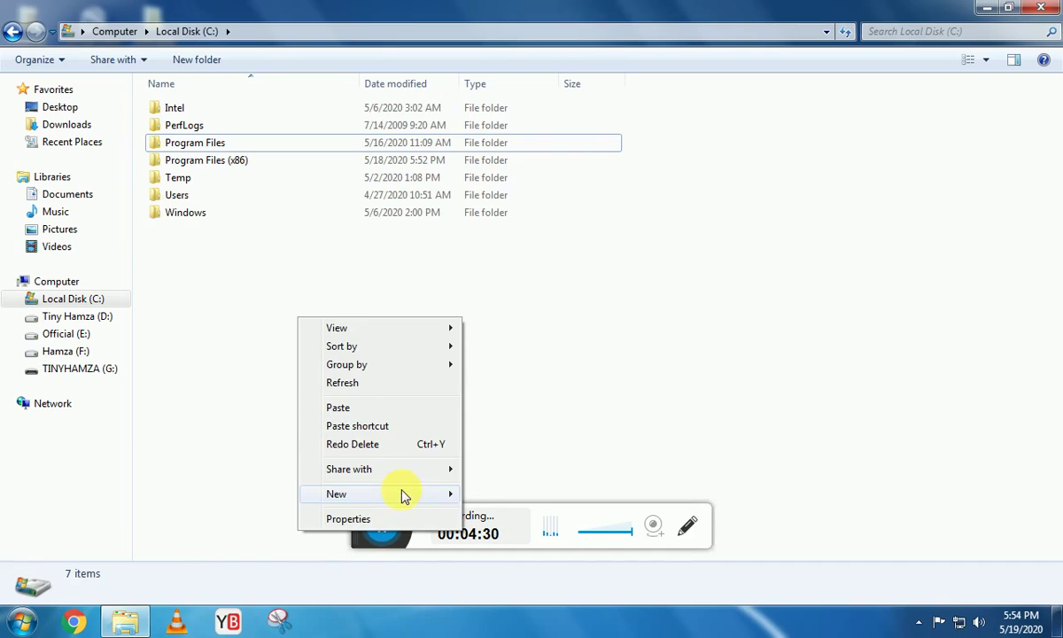
mouse_move(403, 495)
click(482, 496)
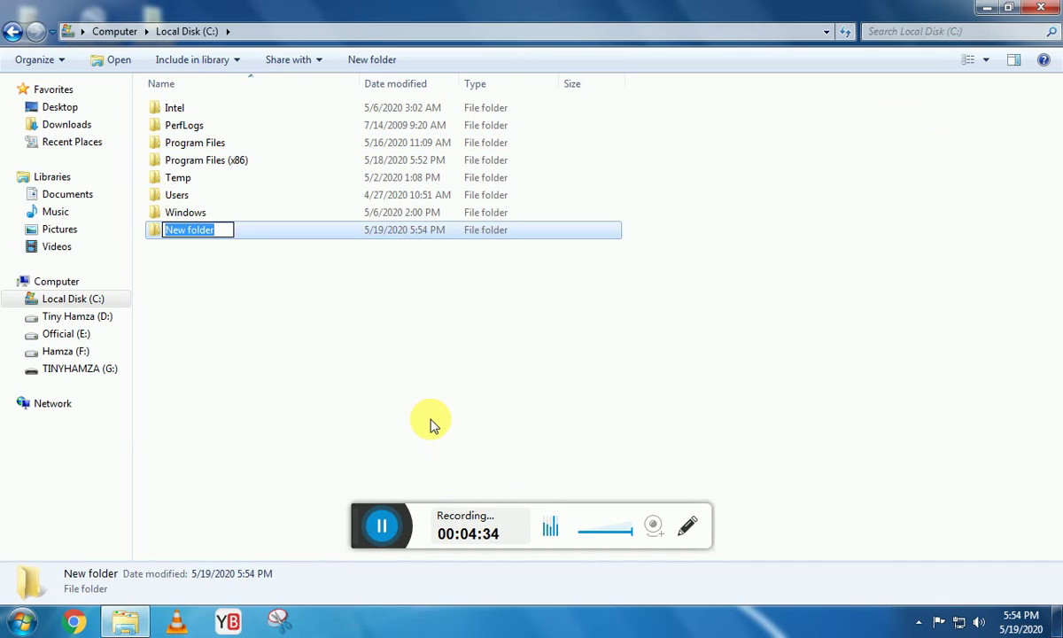
text(hamza)
key(Return)
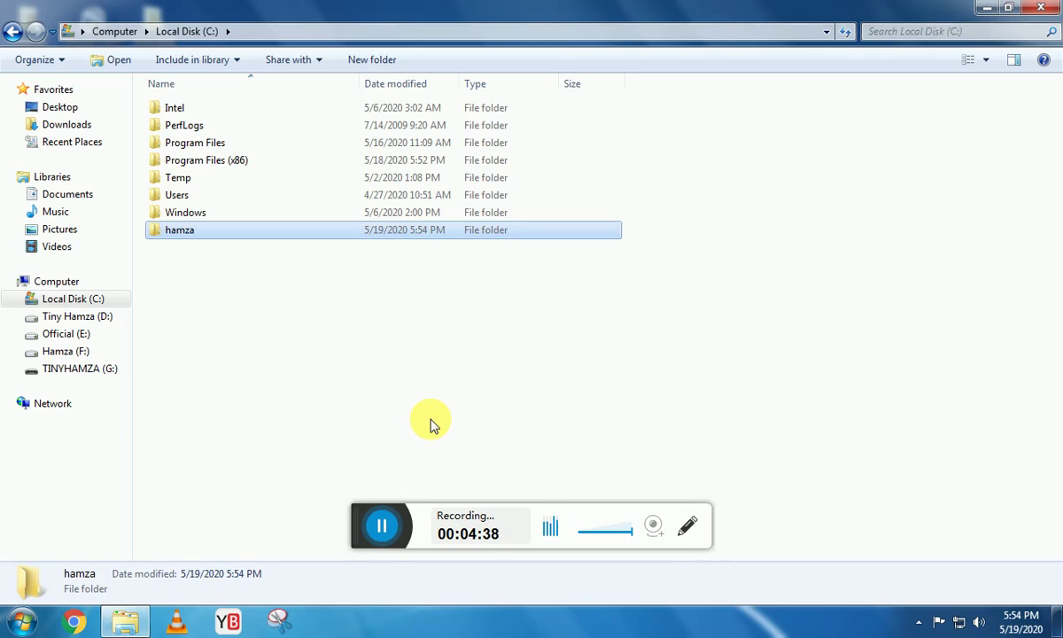
key(F2)
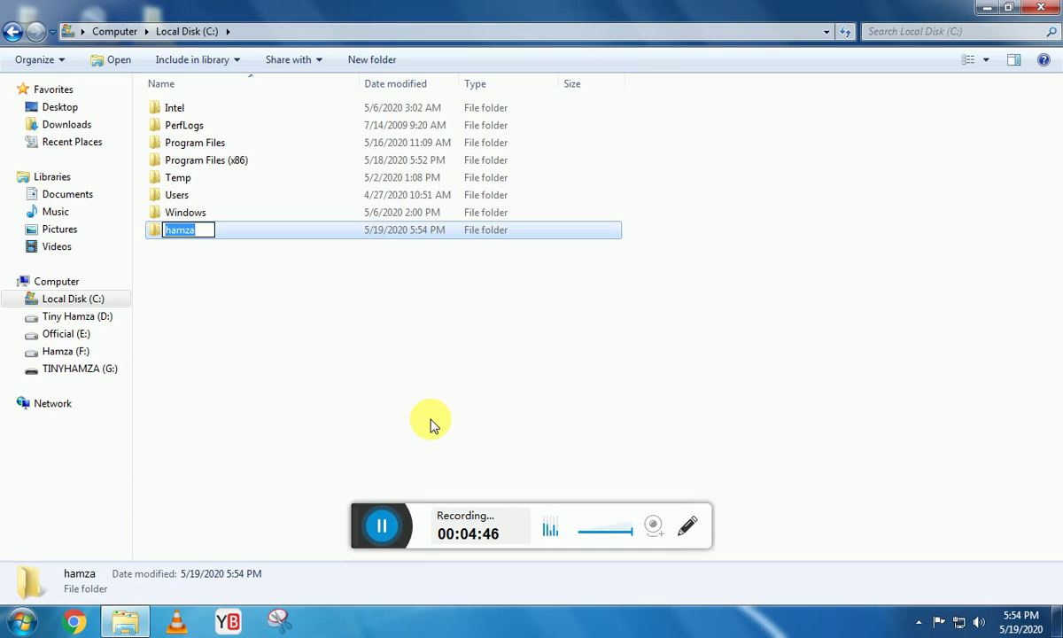
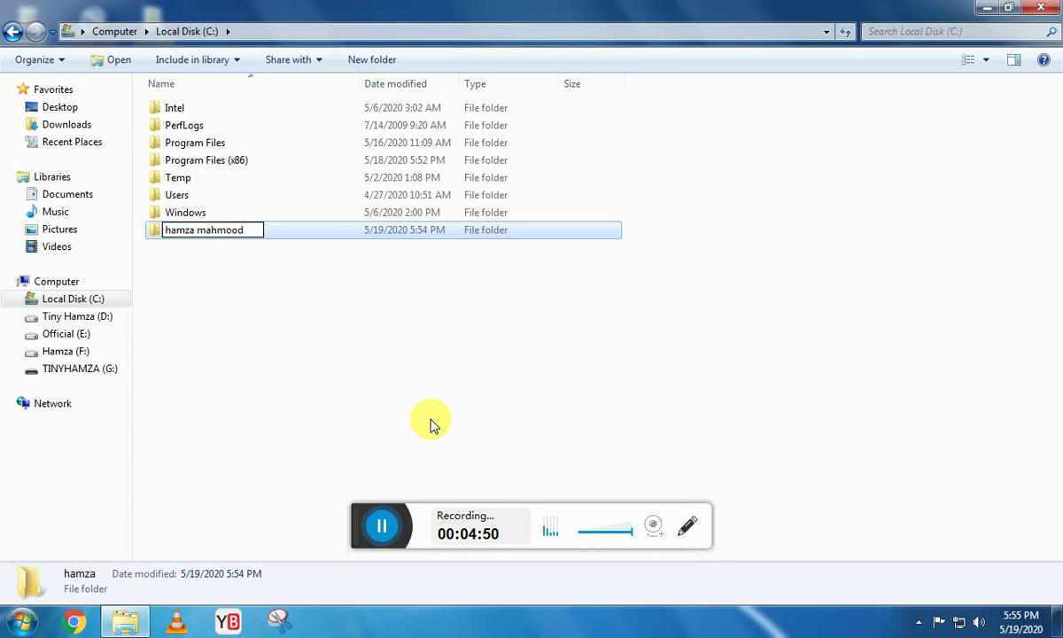
key(Return)
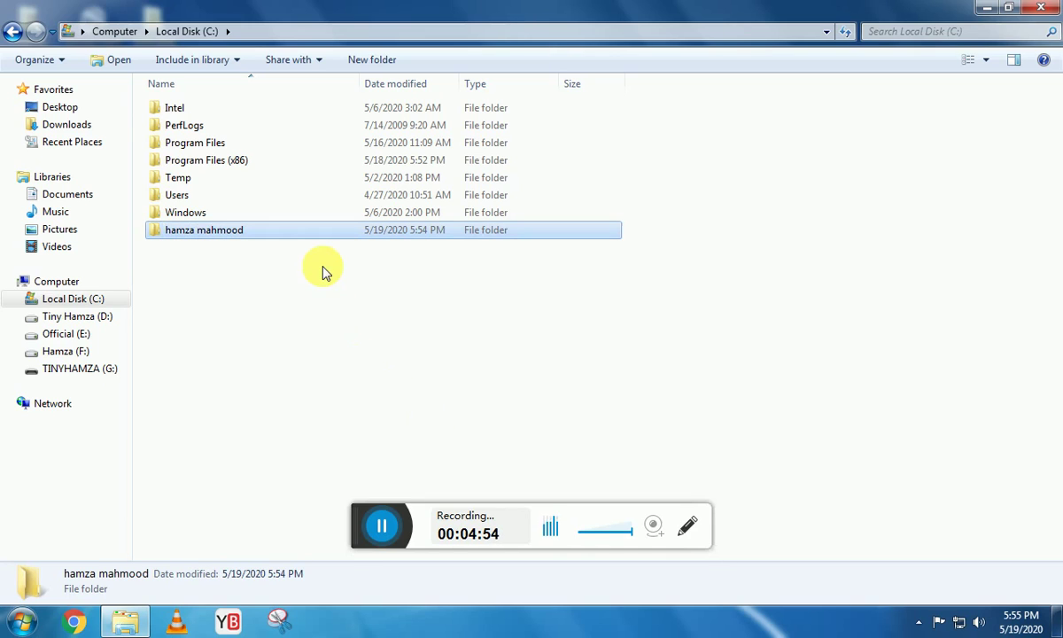
right_click(333, 237)
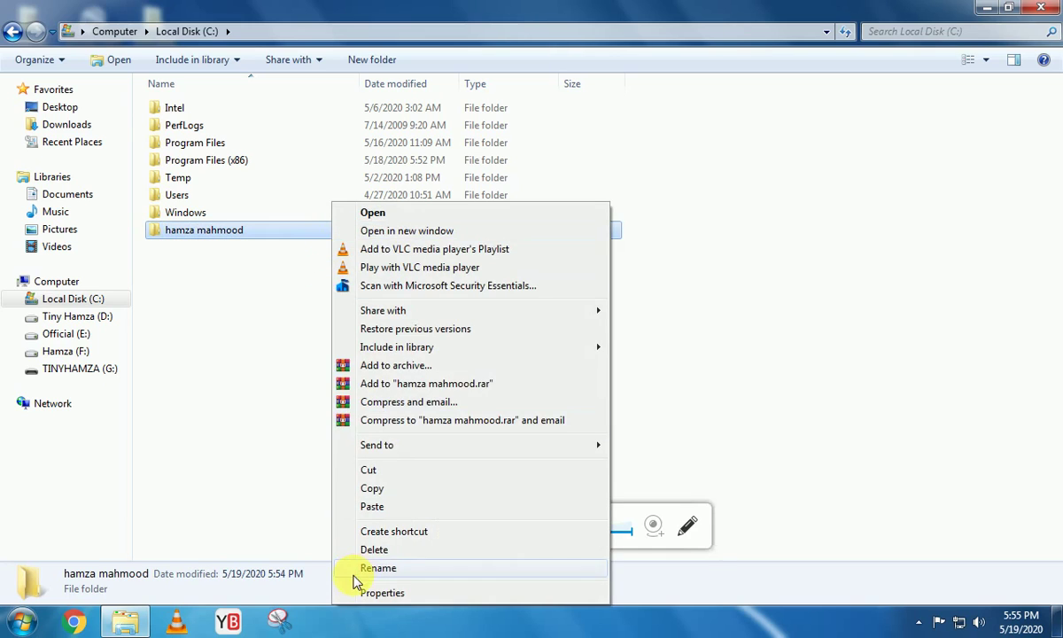
click(154, 443)
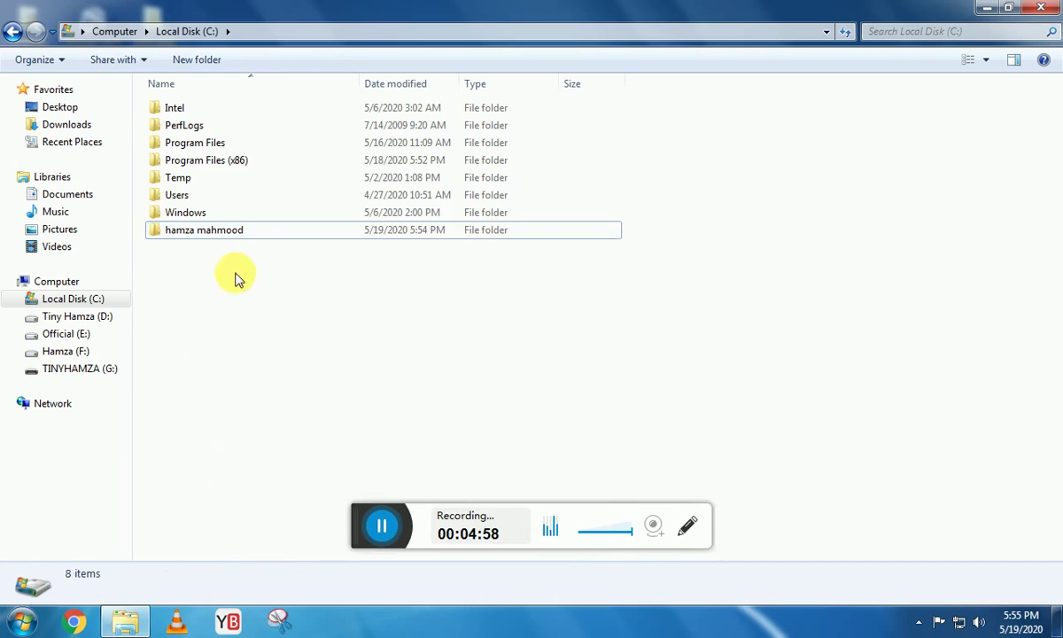
click(251, 237)
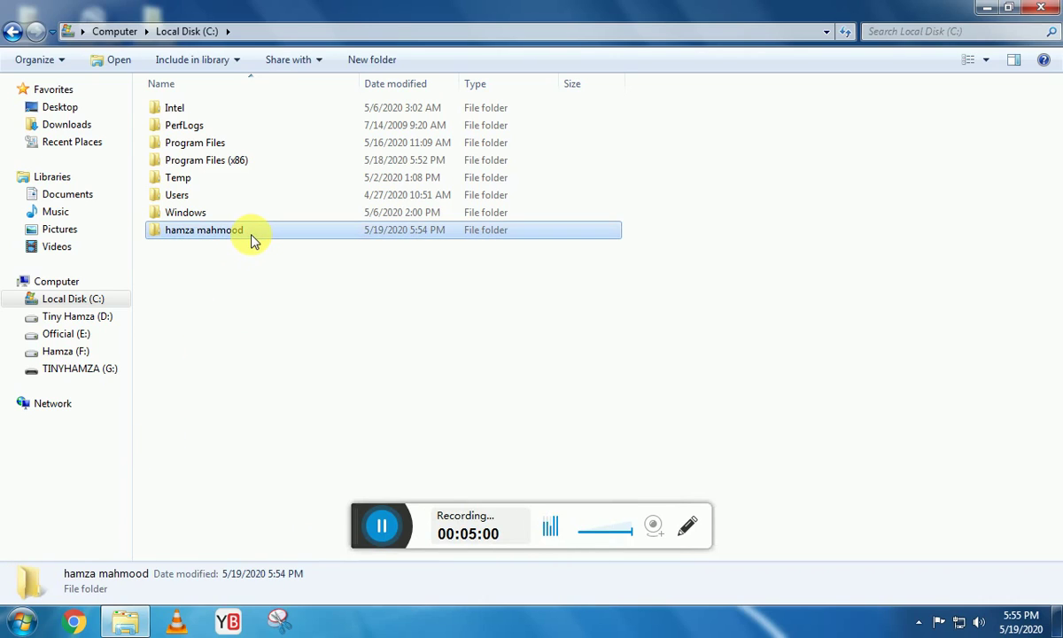
click(251, 237)
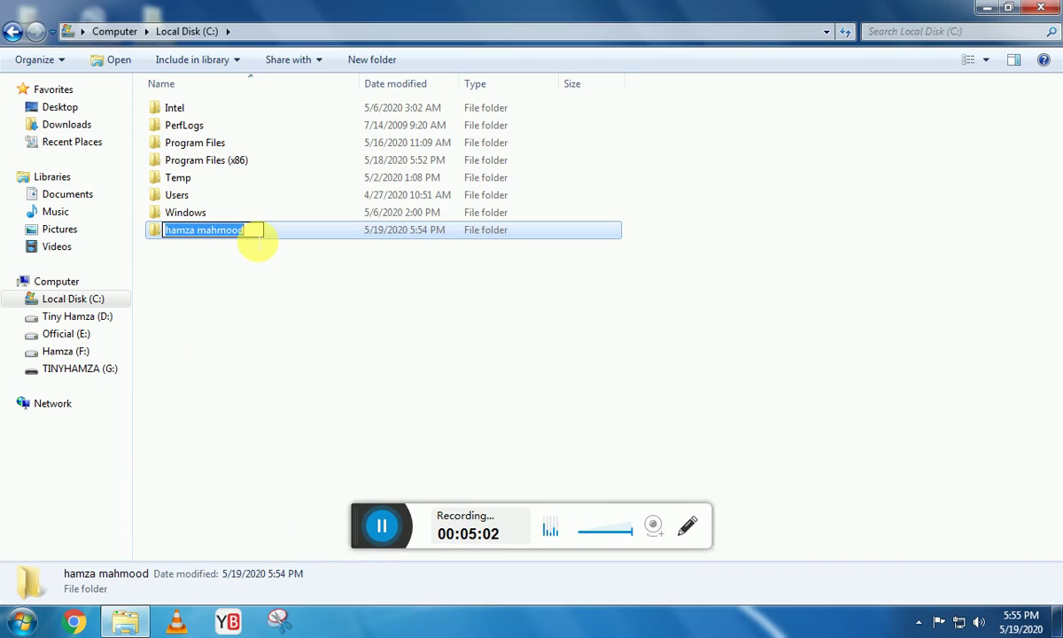
key(Return)
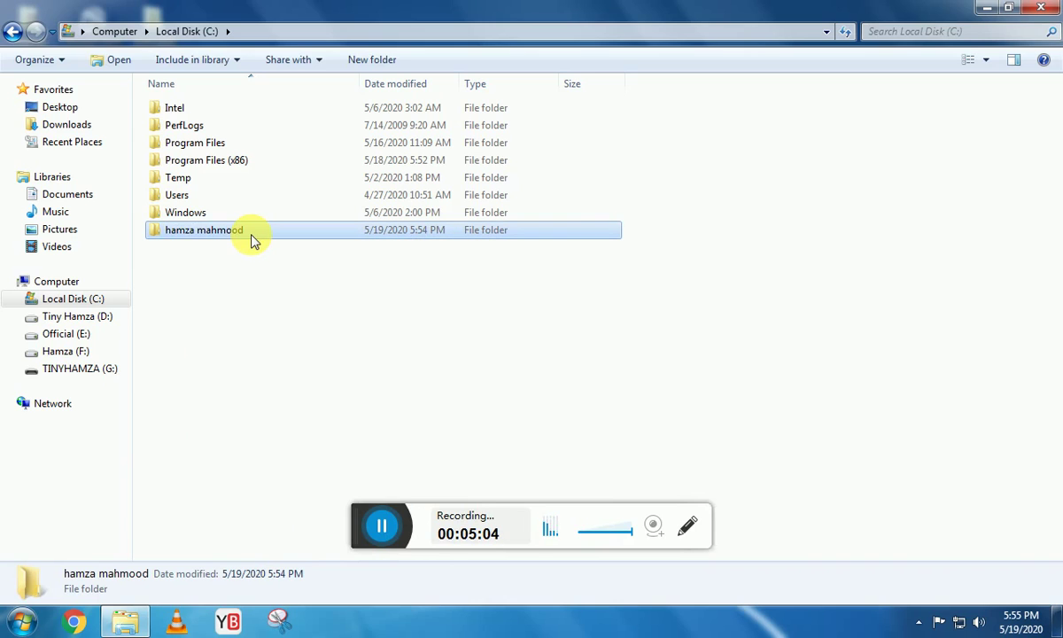
key(Delete)
key(Return)
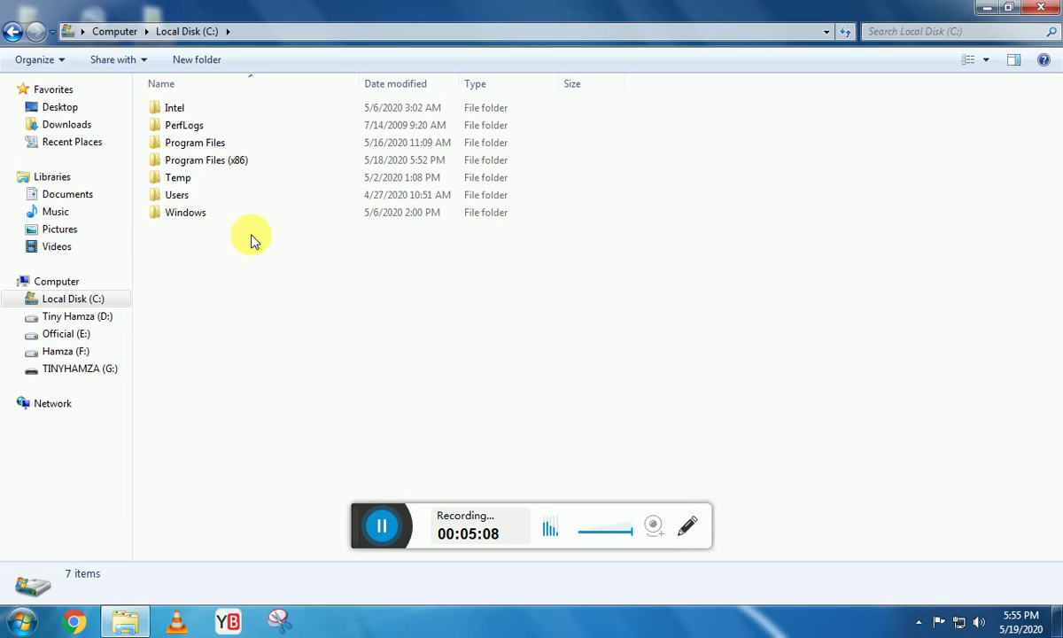
key(alt+F4)
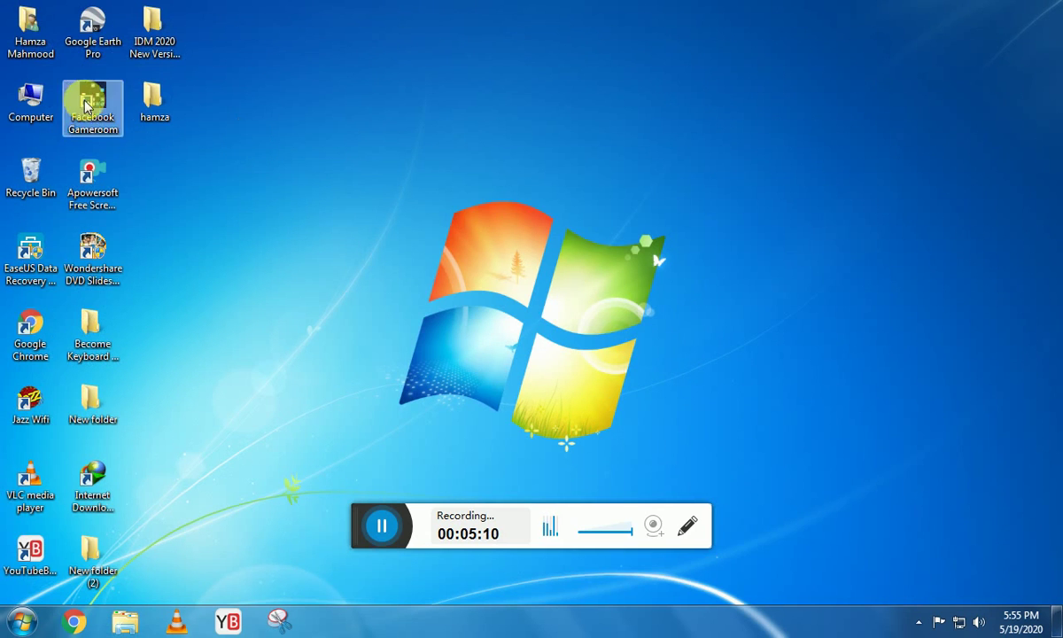
Open Computer from the desktop icon and focus the drive list.
double_click(31, 100)
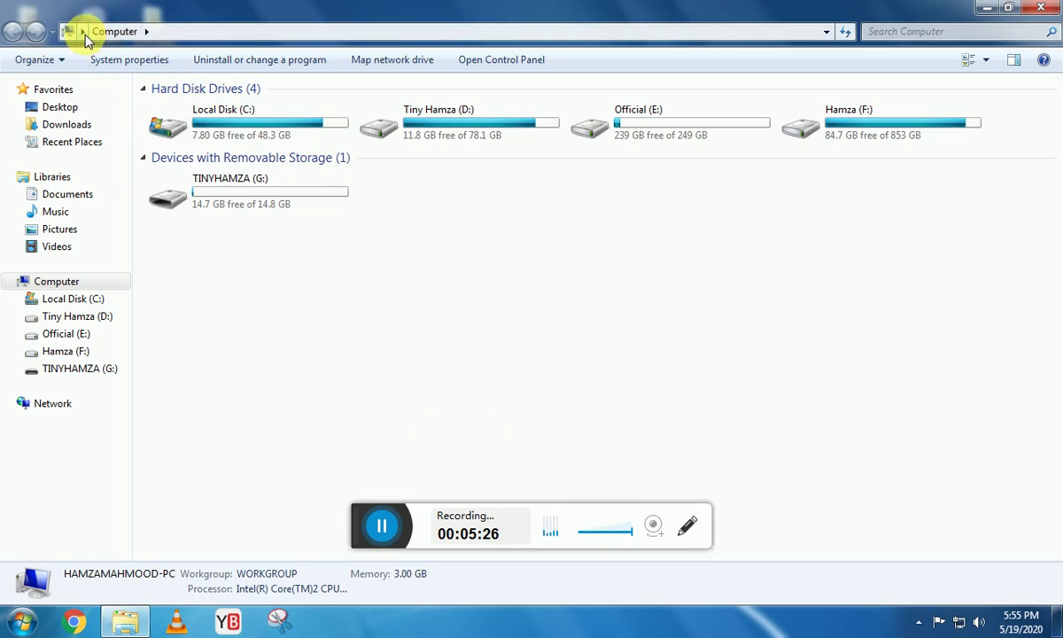
click(324, 385)
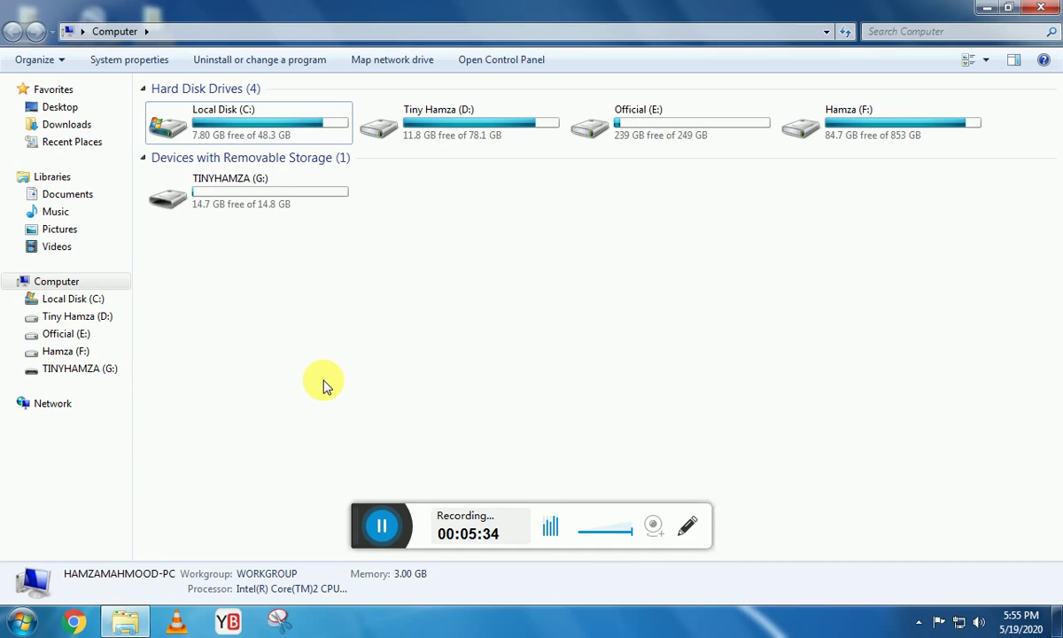
Tab to the Computer window's Organize button, open its menu, then dismiss it with Escape.
key(Tab)
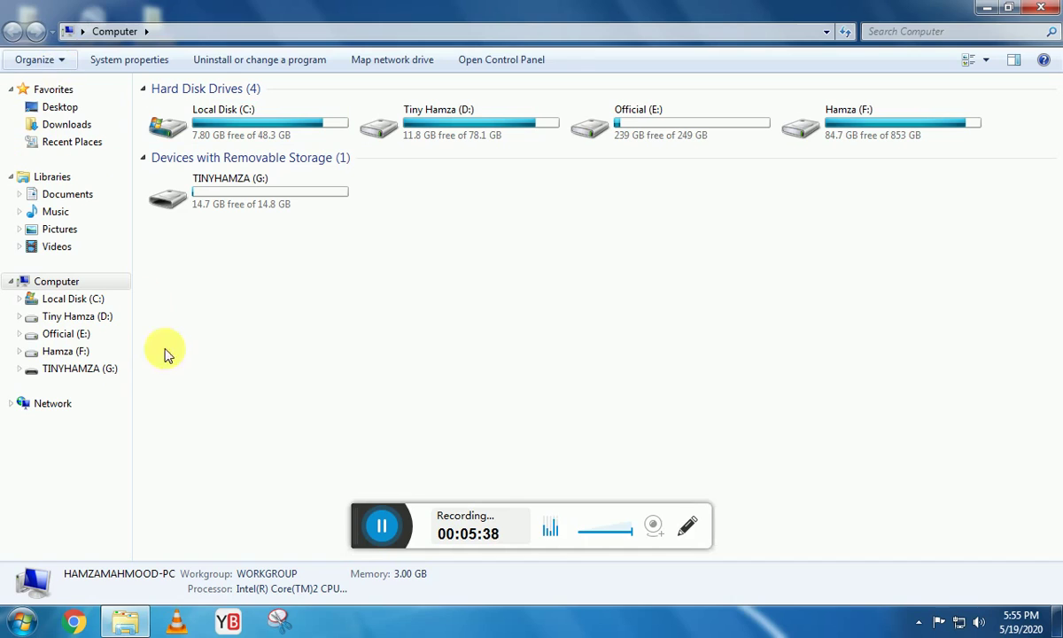
key(Return)
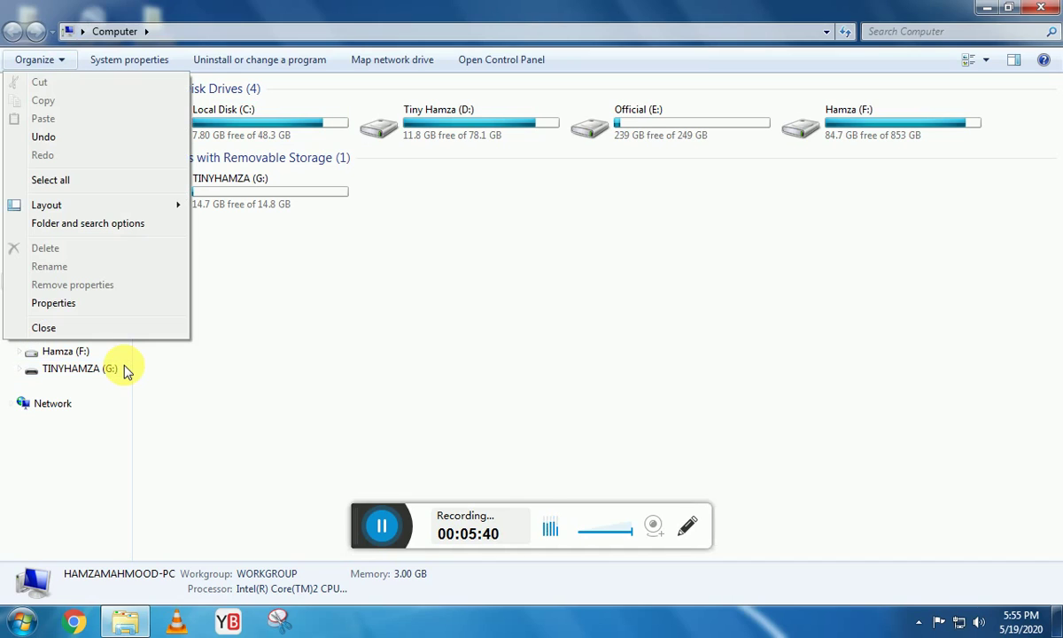
key(Escape)
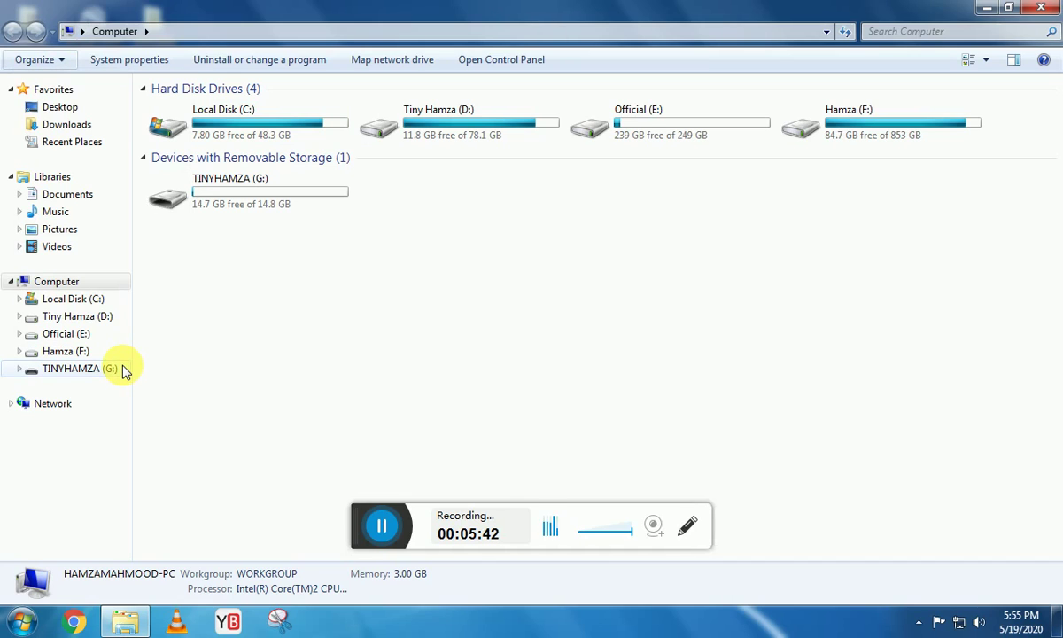
key(Tab)
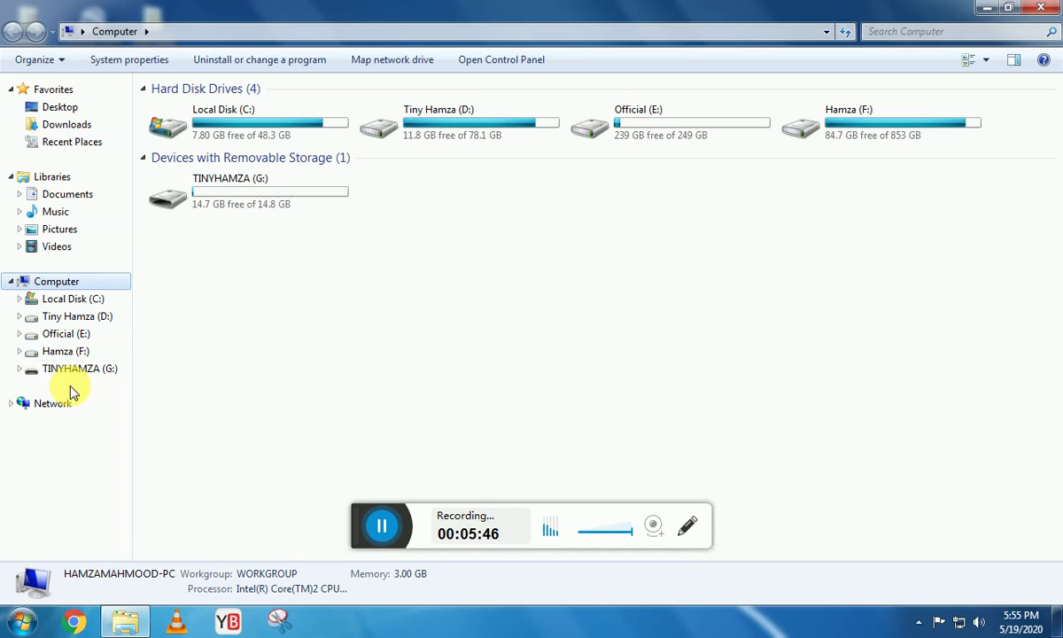
Refocus the drive list, minimize the Computer window and bring up Chrome on a New Tab.
click(338, 351)
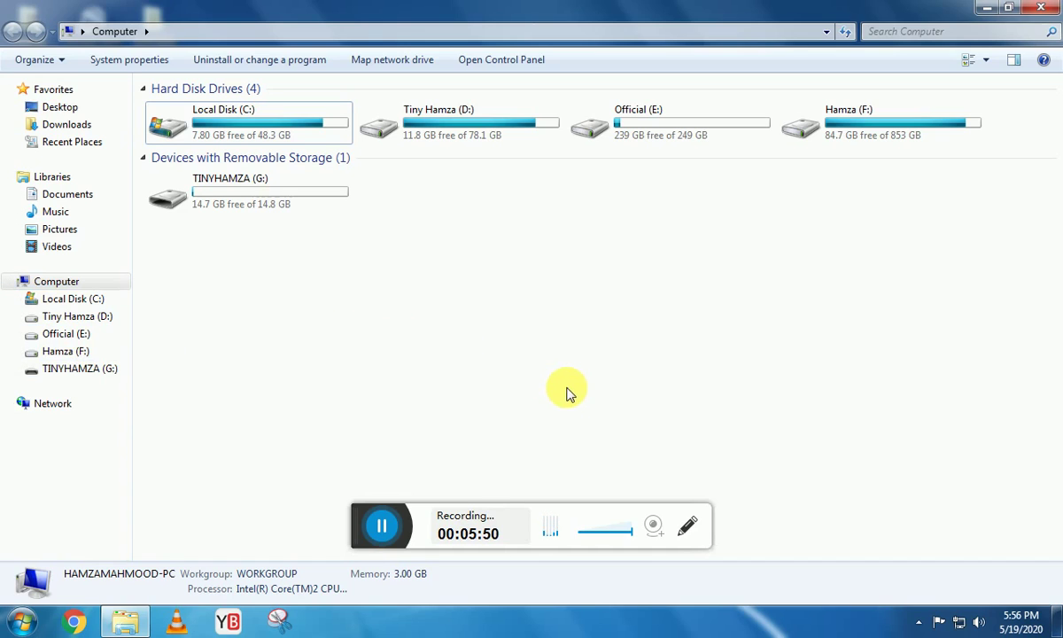
click(986, 7)
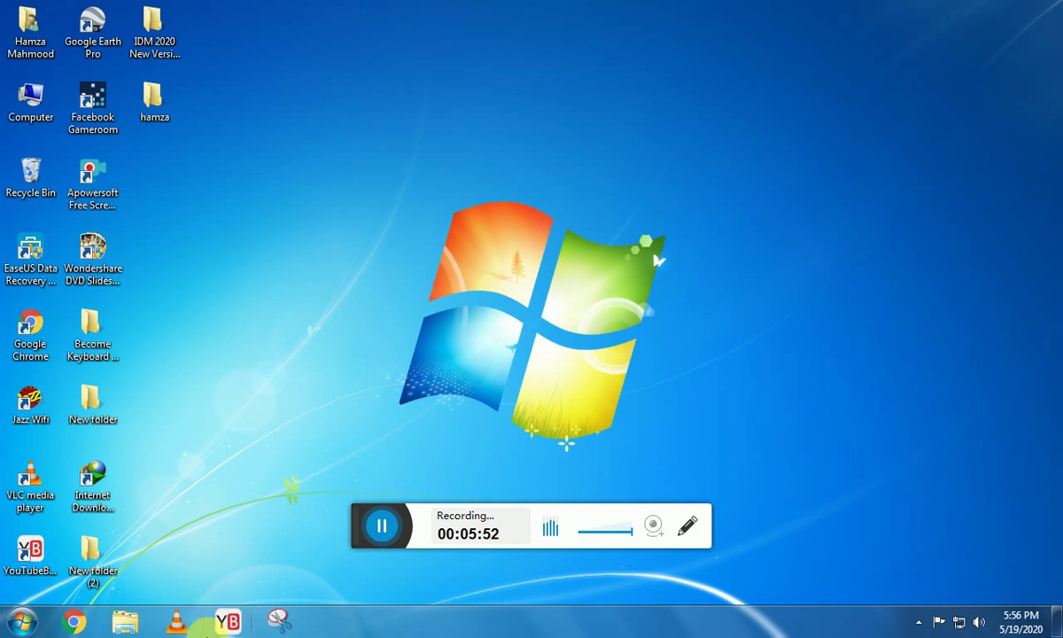
click(75, 624)
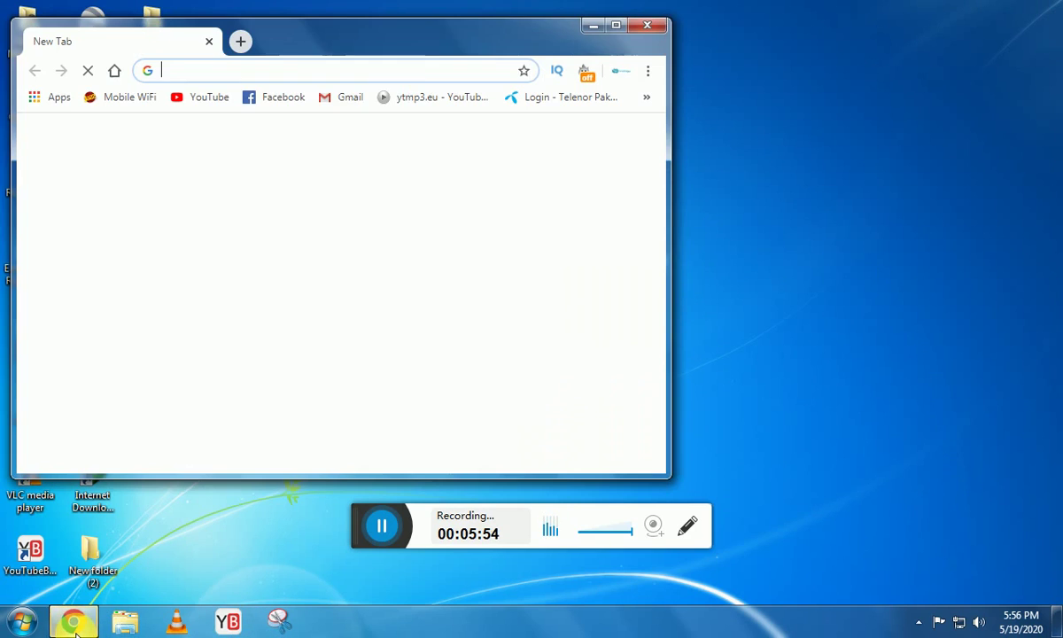
Maximize the Chrome New Tab window, reload it with F5, then minimize Chrome.
double_click(425, 46)
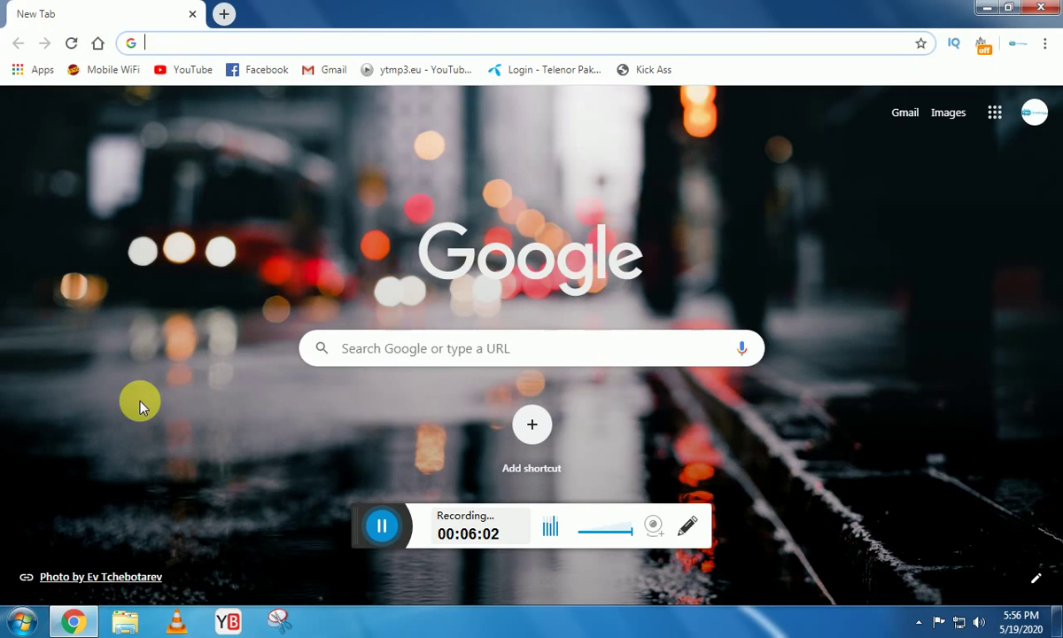
key(F5)
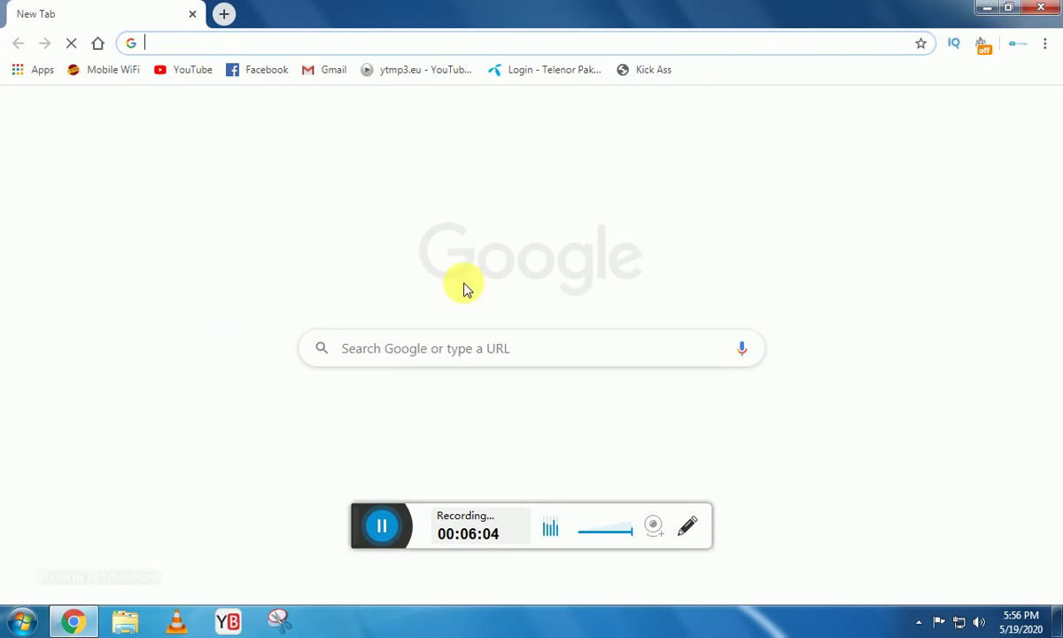
click(987, 9)
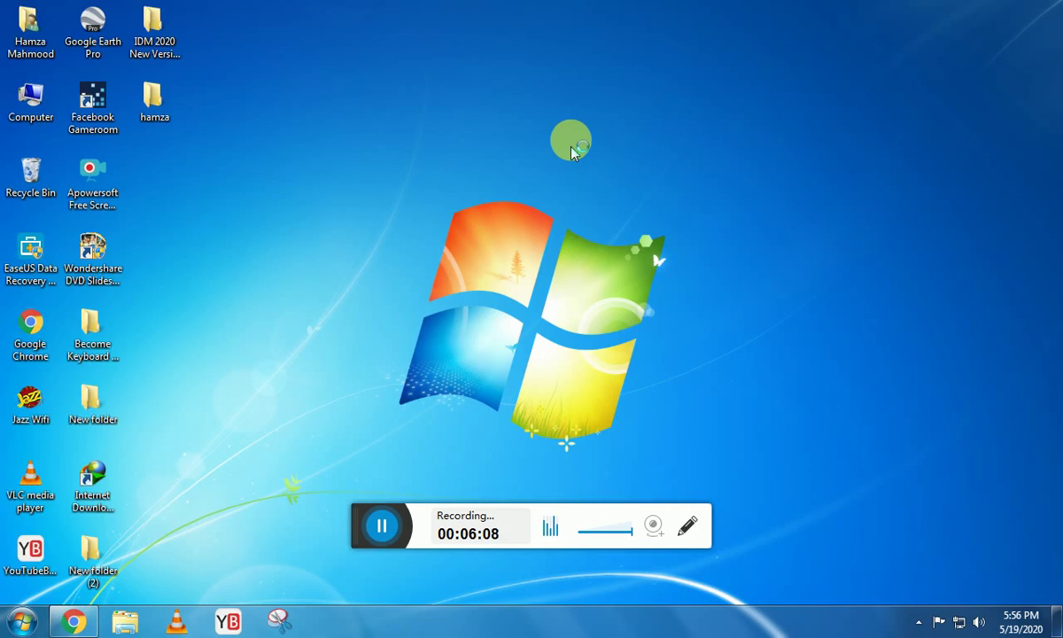
Toggle the desktop icons off and back on, then restore the Chrome New Tab window.
double_click(572, 146)
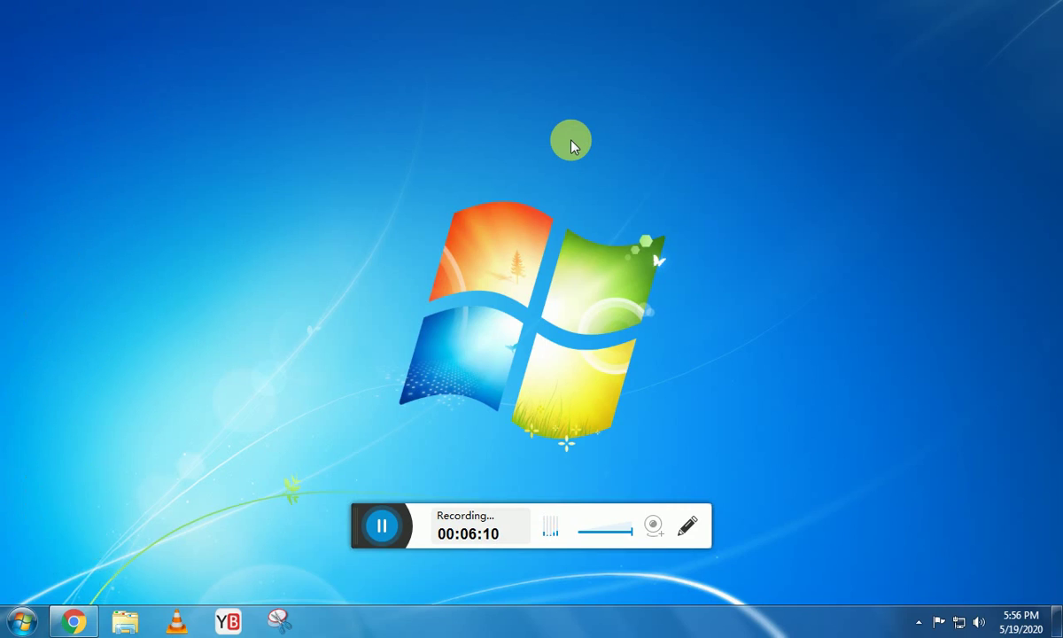
double_click(571, 146)
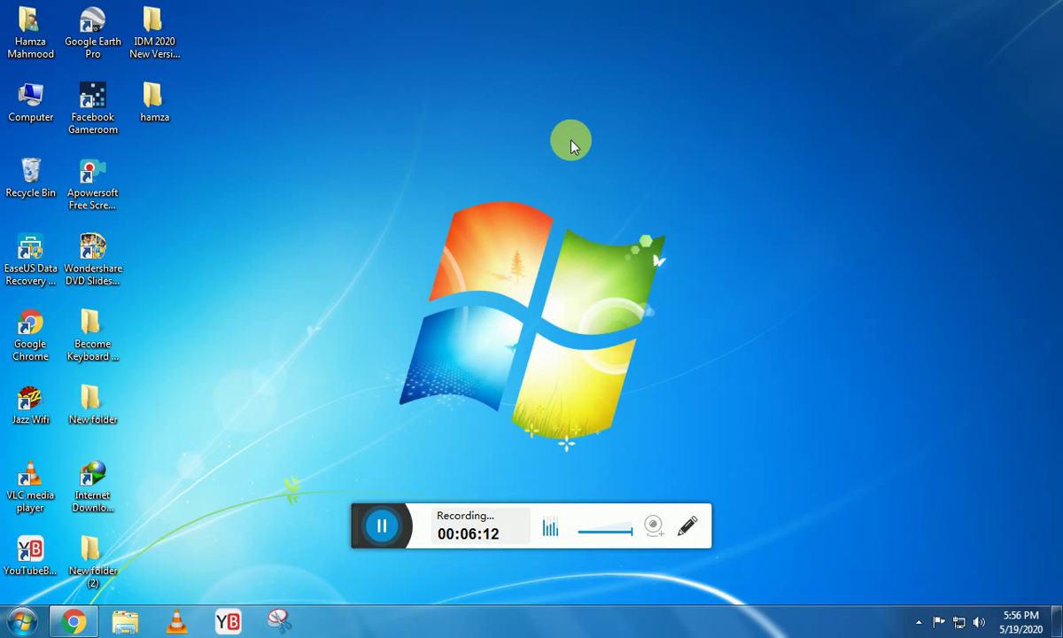
click(73, 621)
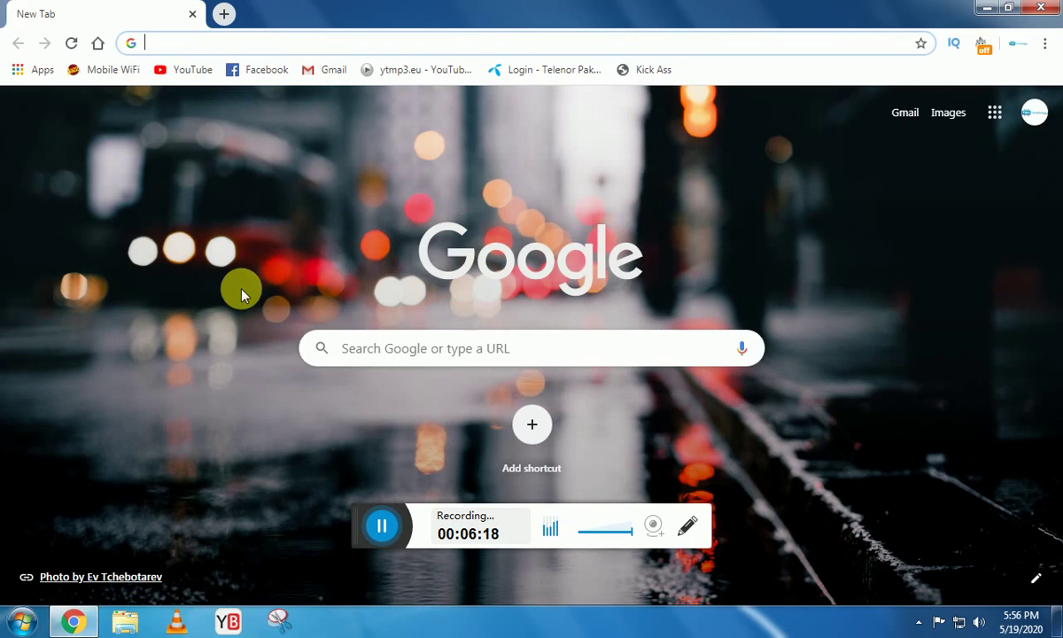
Search Google for 'google space map', select the results URL, and open a new blank tab.
text(g)
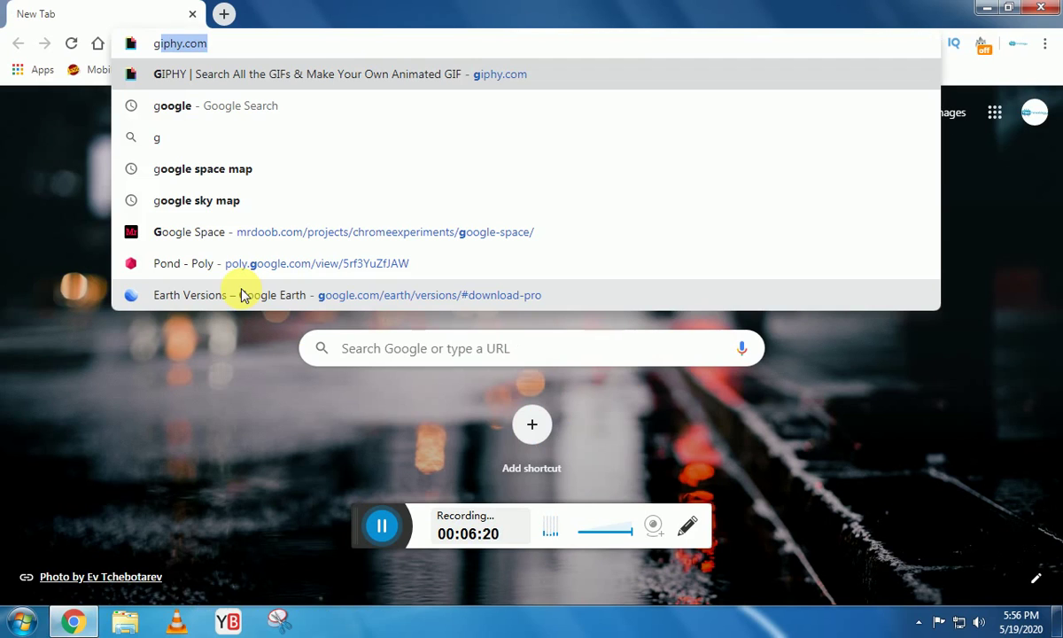
text(oogle)
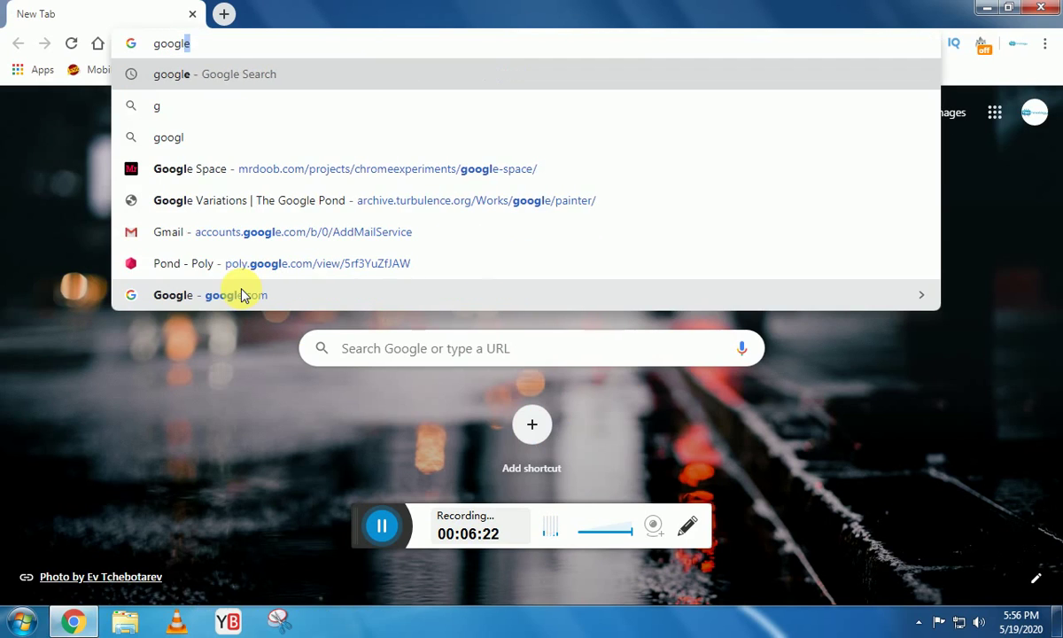
click(244, 294)
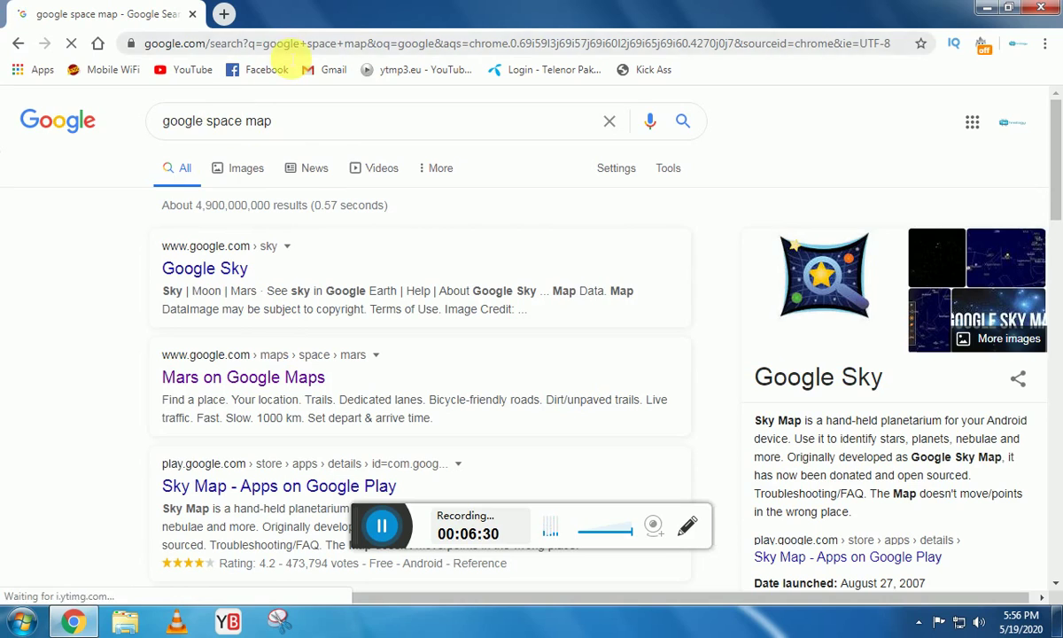
click(283, 51)
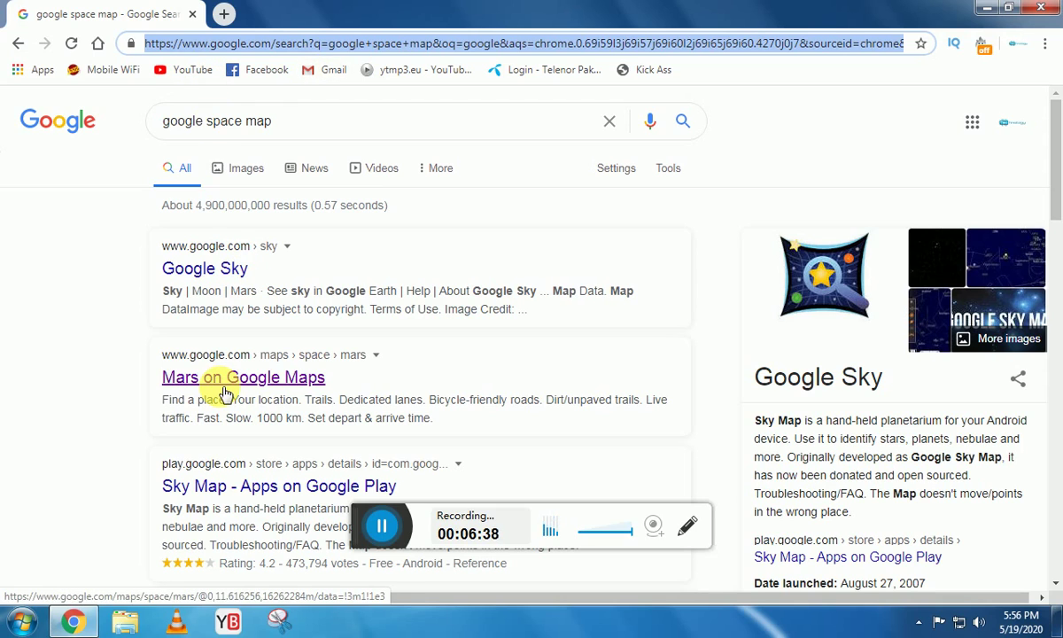
click(224, 13)
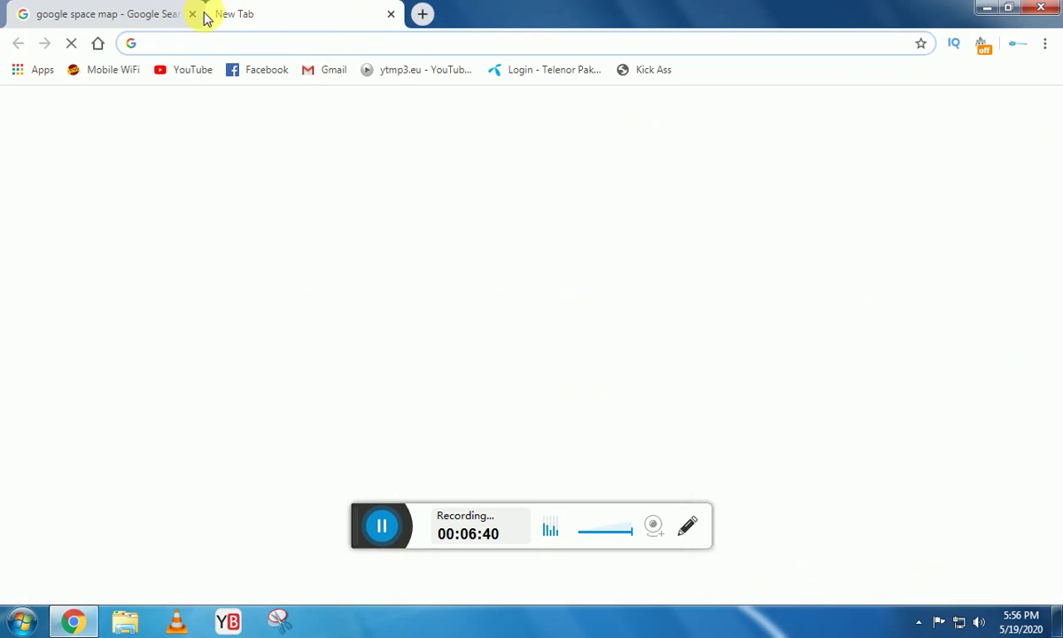
Close the blank tab and open a second 'google space map' search tab with Ctrl+T.
click(389, 18)
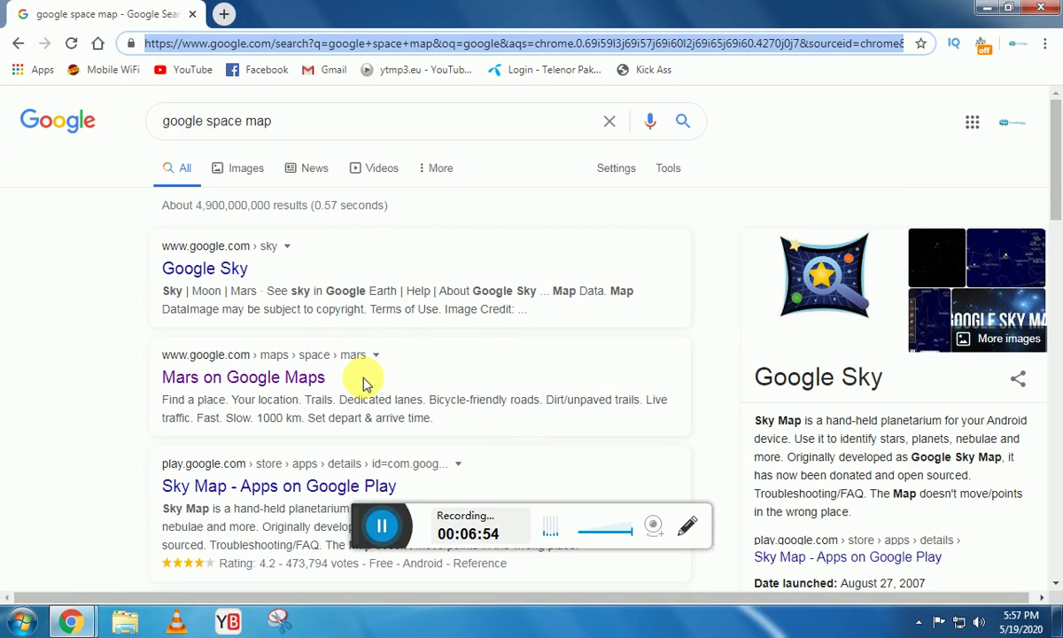
key(ctrl+t)
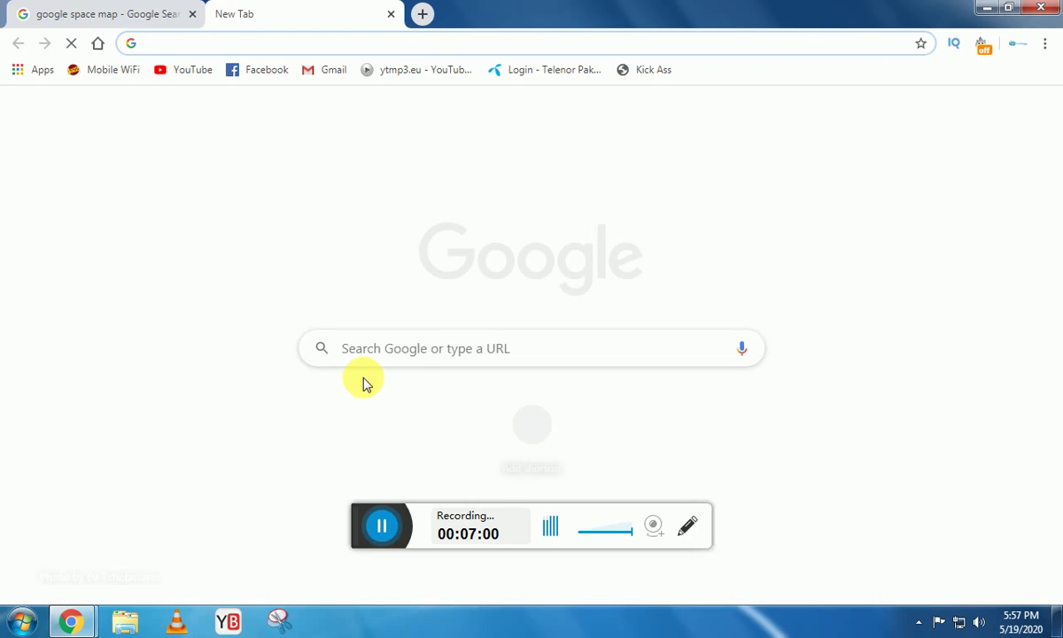
text(g)
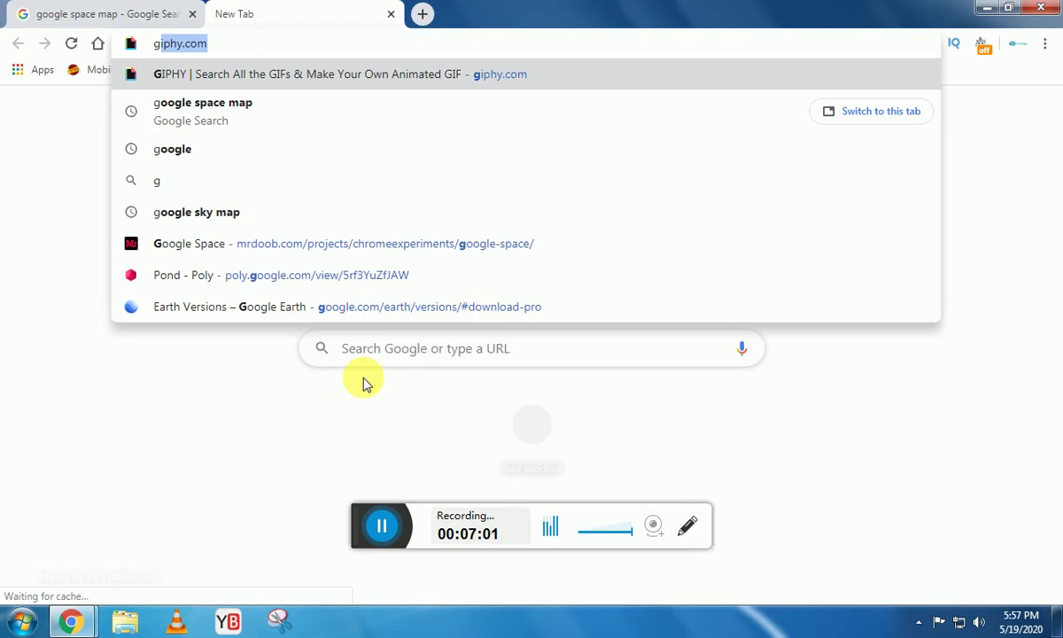
text(oogle)
key(Return)
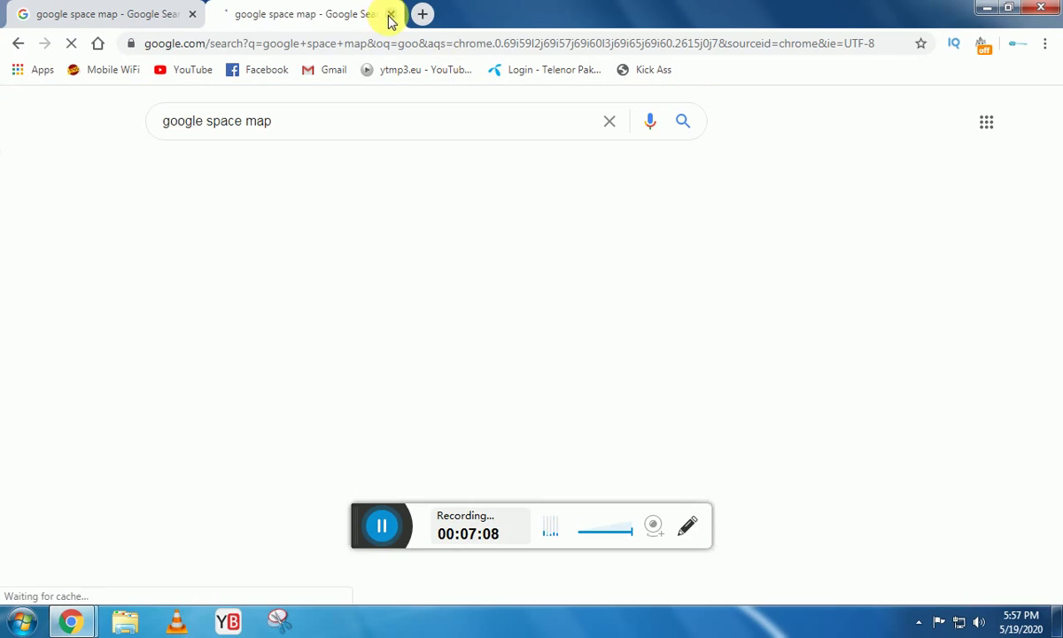
Close and reopen the search tab with Ctrl+W and Ctrl+Shift+T, then add two empty tabs.
click(390, 16)
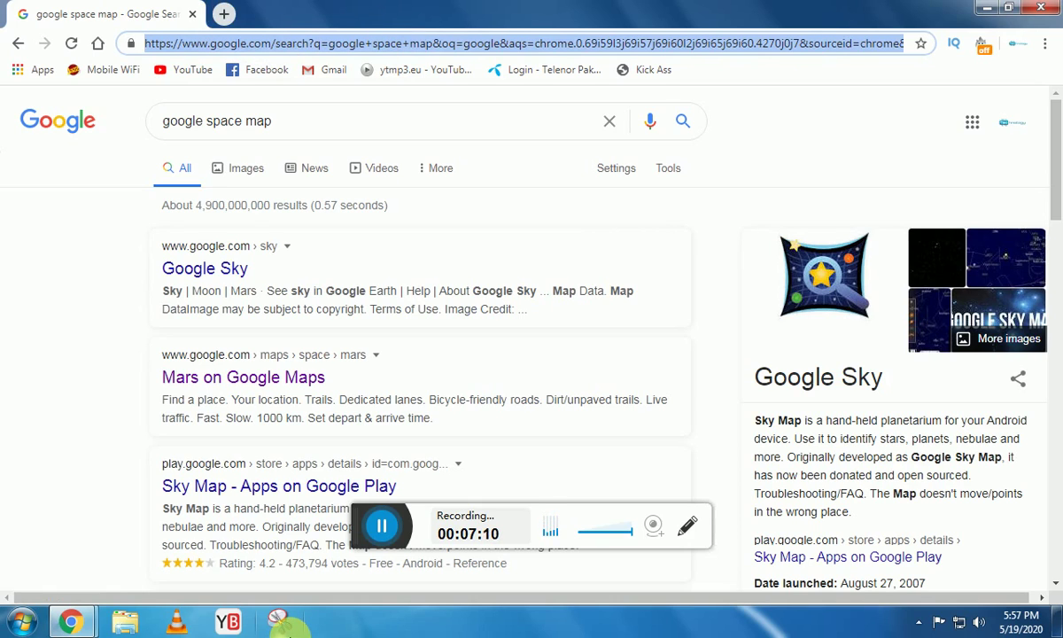
key(ctrl+shift+t)
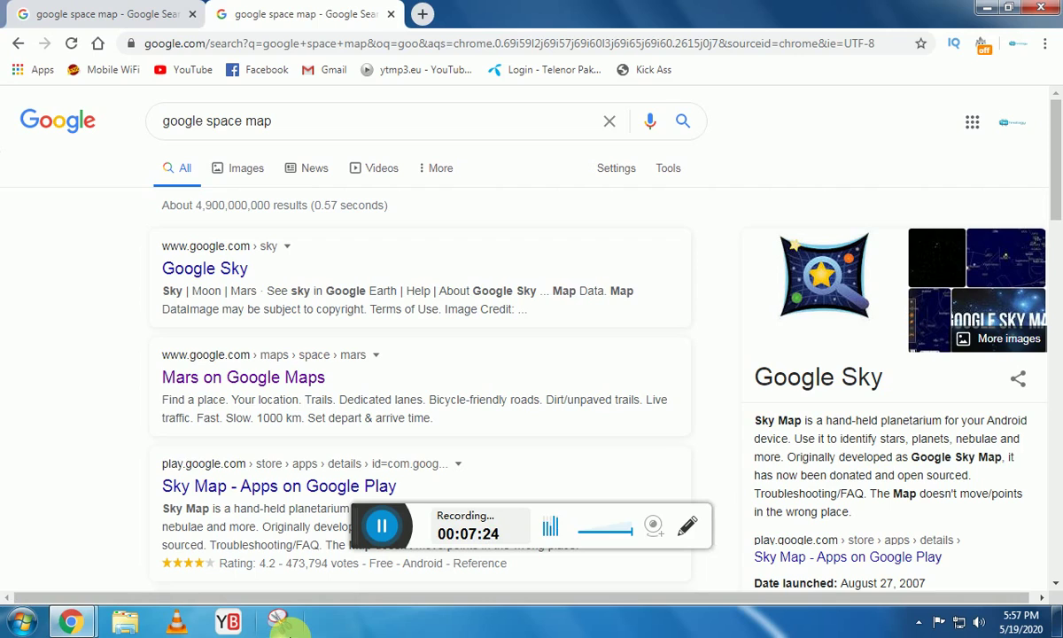
key(ctrl+w)
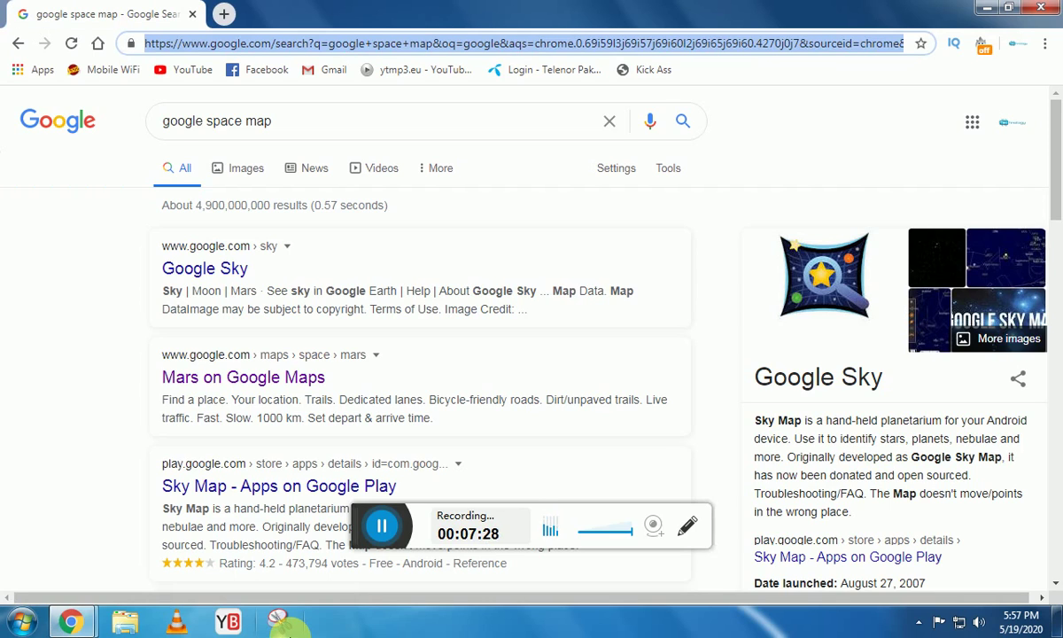
key(ctrl+shift+t)
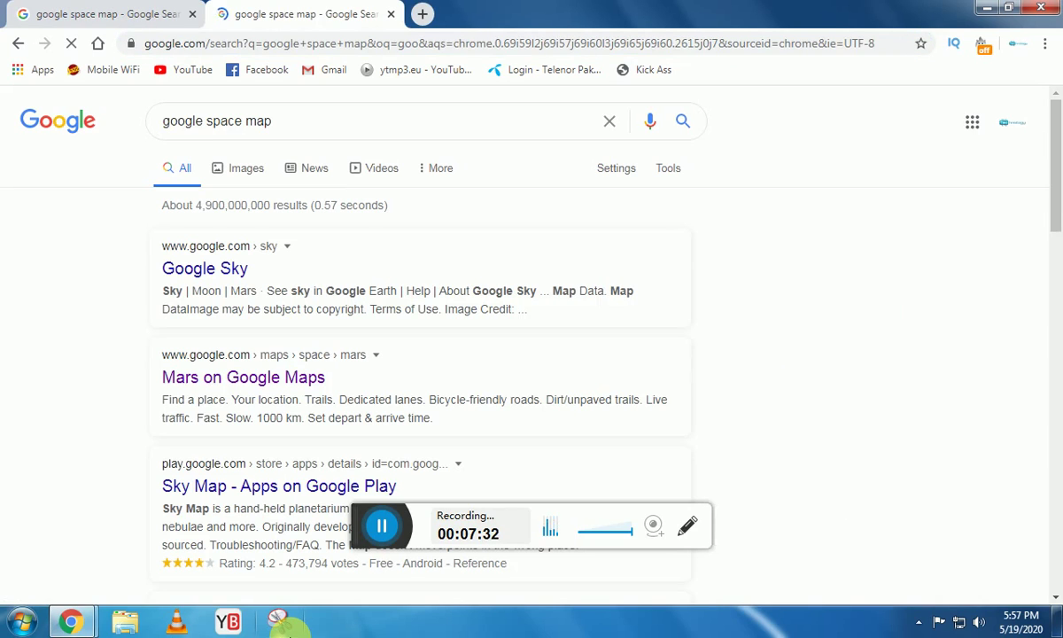
key(alt+Home)
key(ctrl+t)
key(ctrl+t)
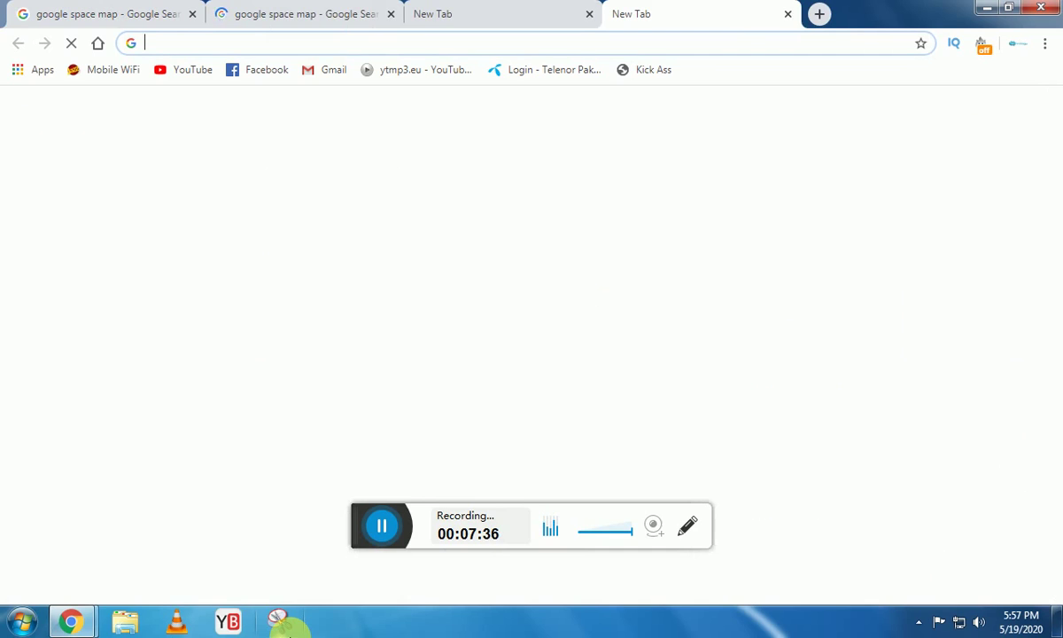
key(ctrl+shift+n)
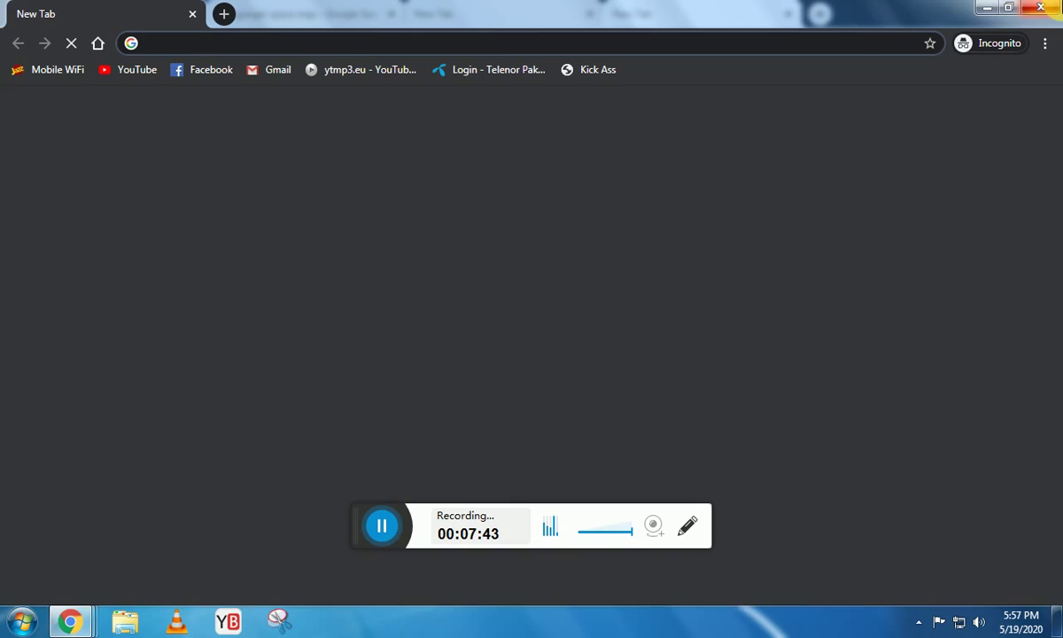
click(1040, 8)
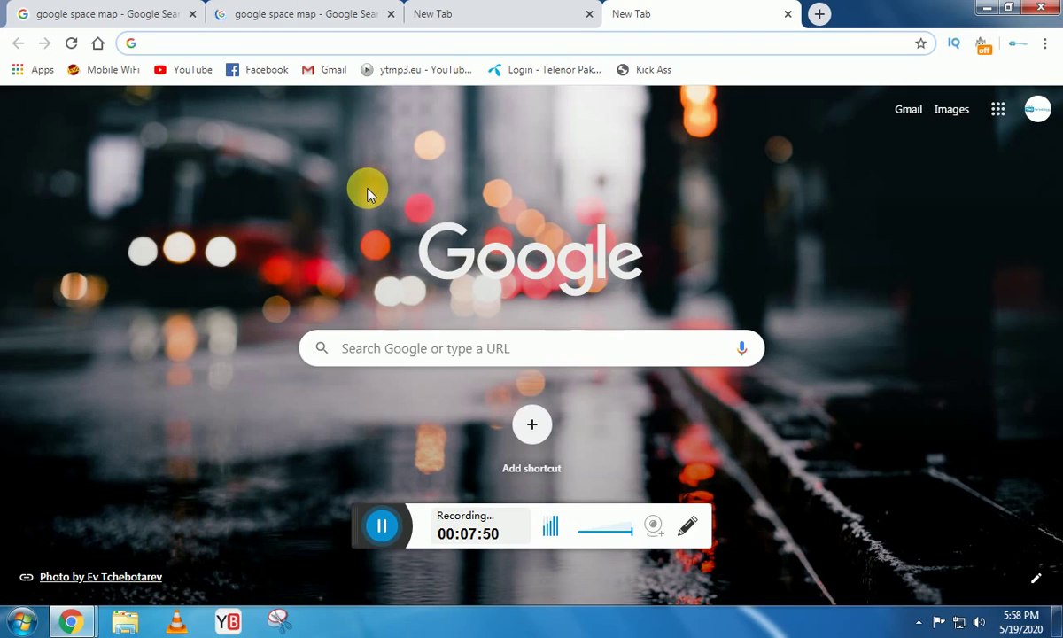
Open Chrome's History (Ctrl+H) and Downloads (Ctrl+J) tabs, then minimize the browser.
key(ctrl+h)
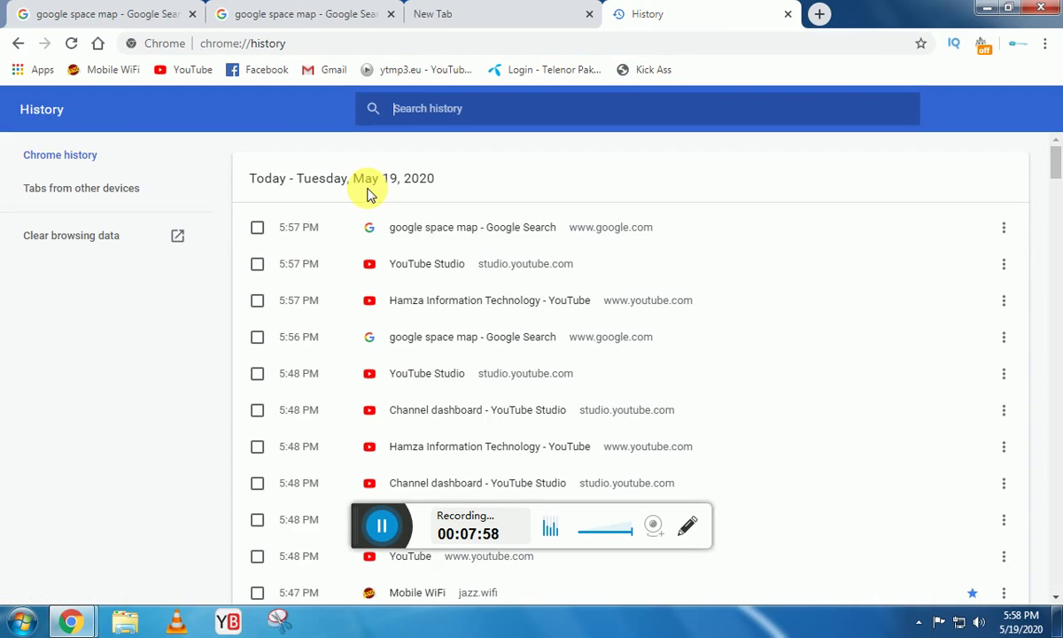
key(ctrl+j)
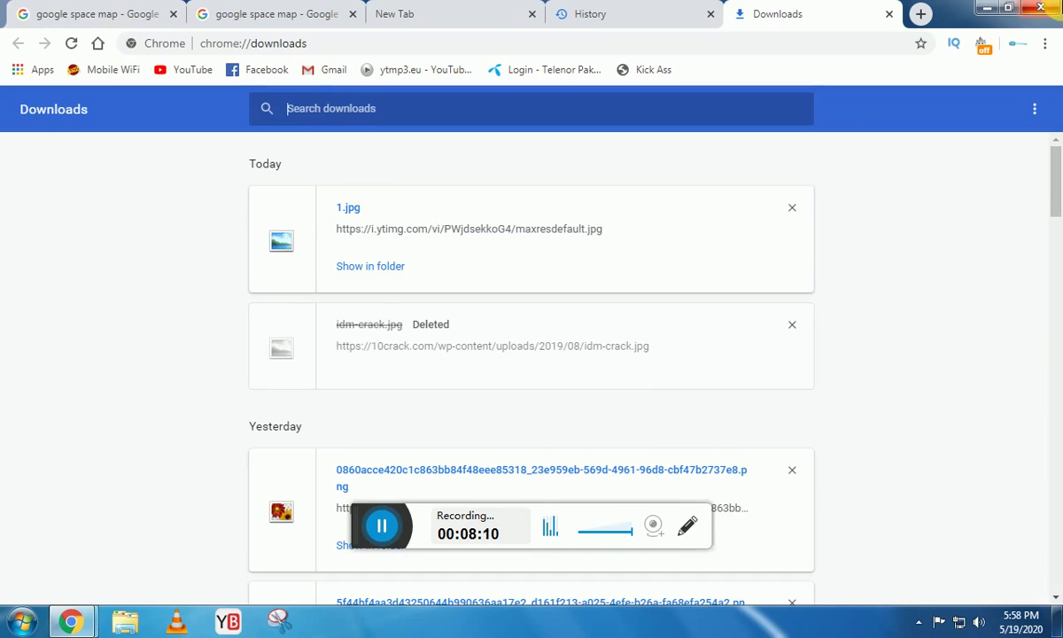
click(986, 7)
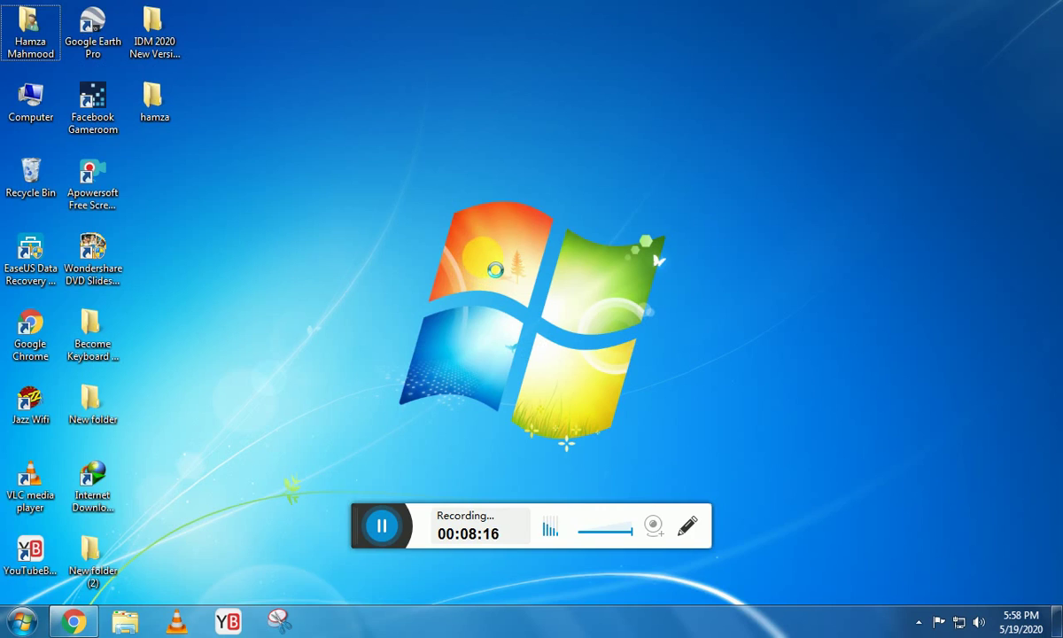
Refresh the desktop from its right-click menu, then launch VLC with Windows+3.
right_click(447, 196)
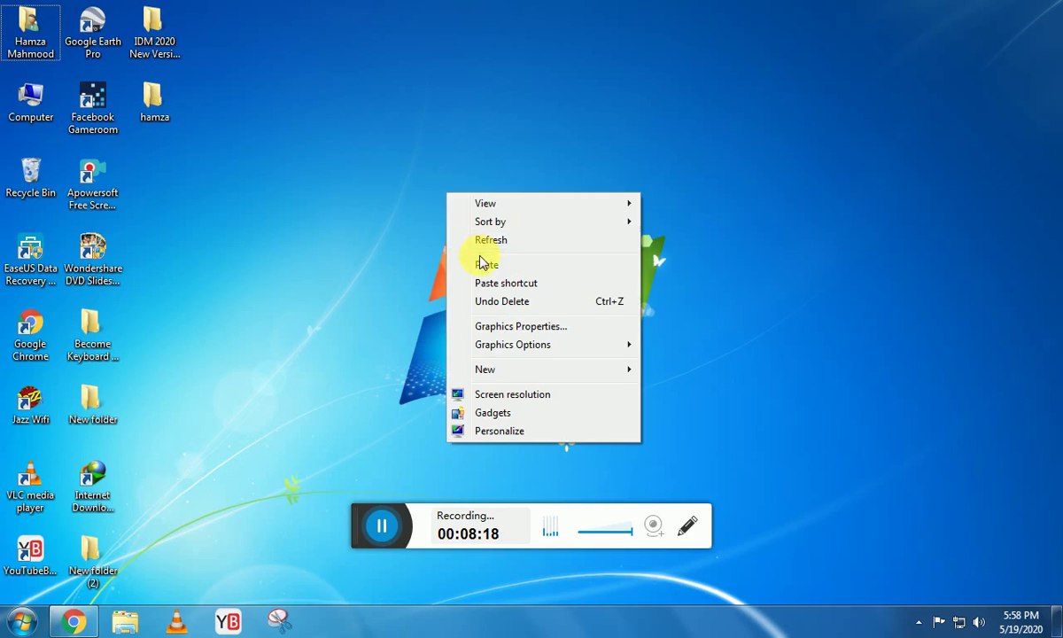
click(481, 241)
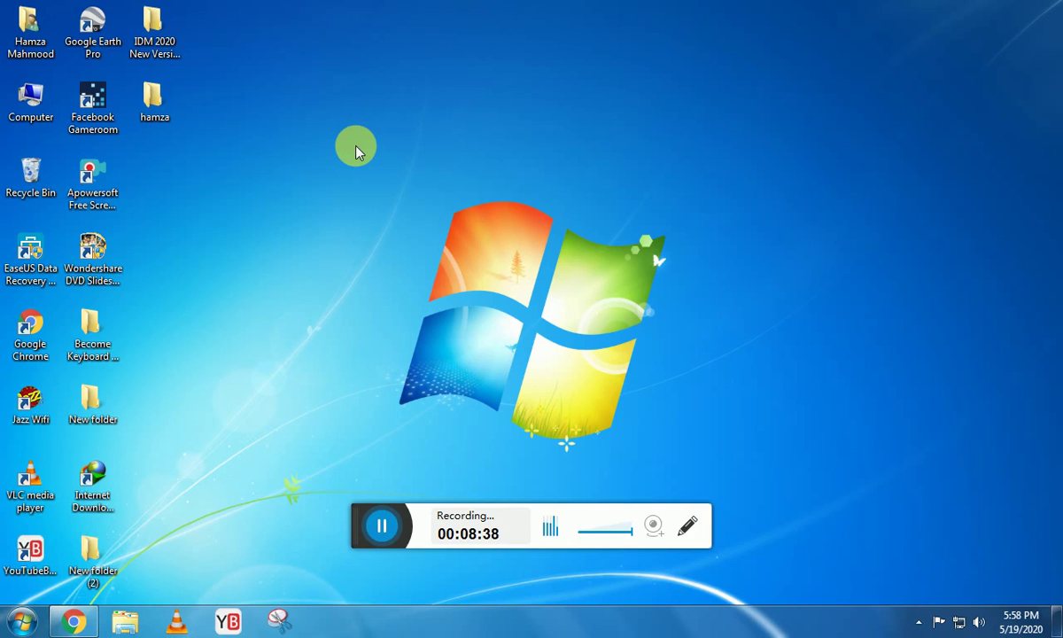
key(super+3)
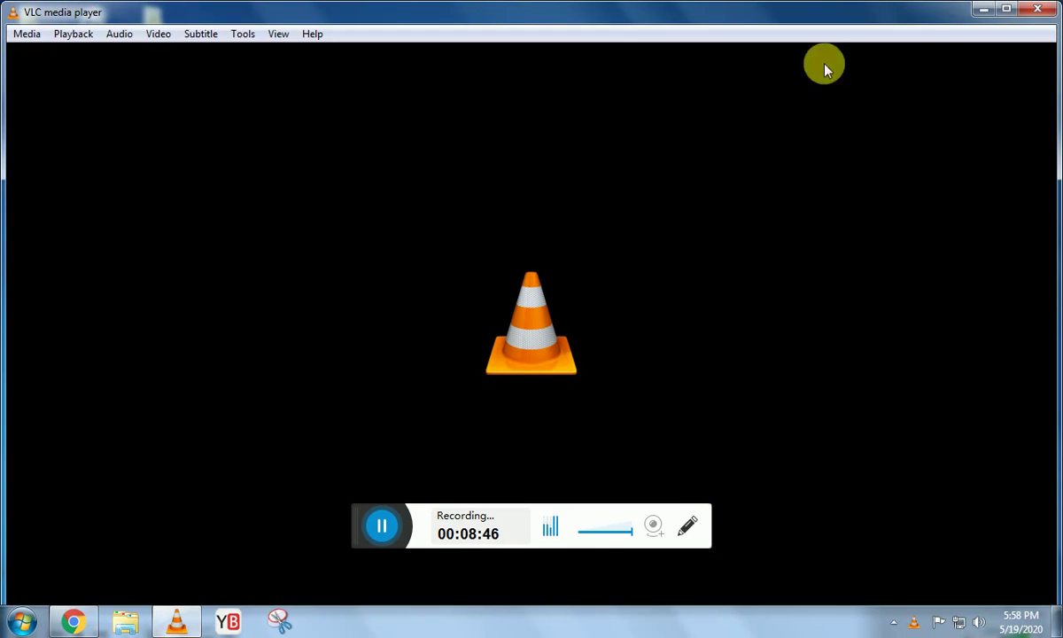
Close the empty VLC media player window.
click(1033, 8)
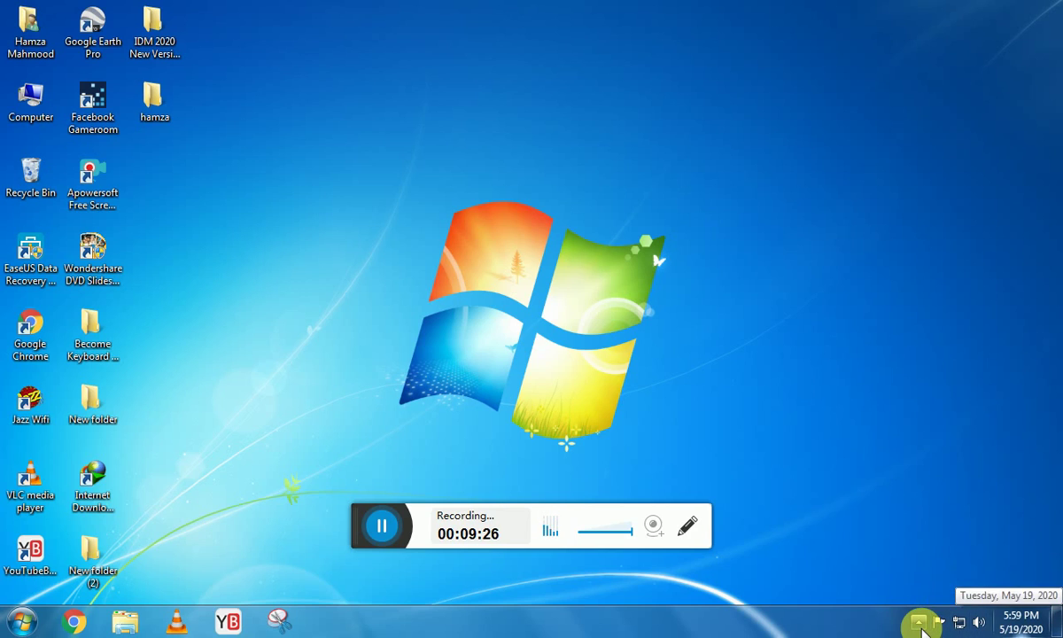
click(922, 627)
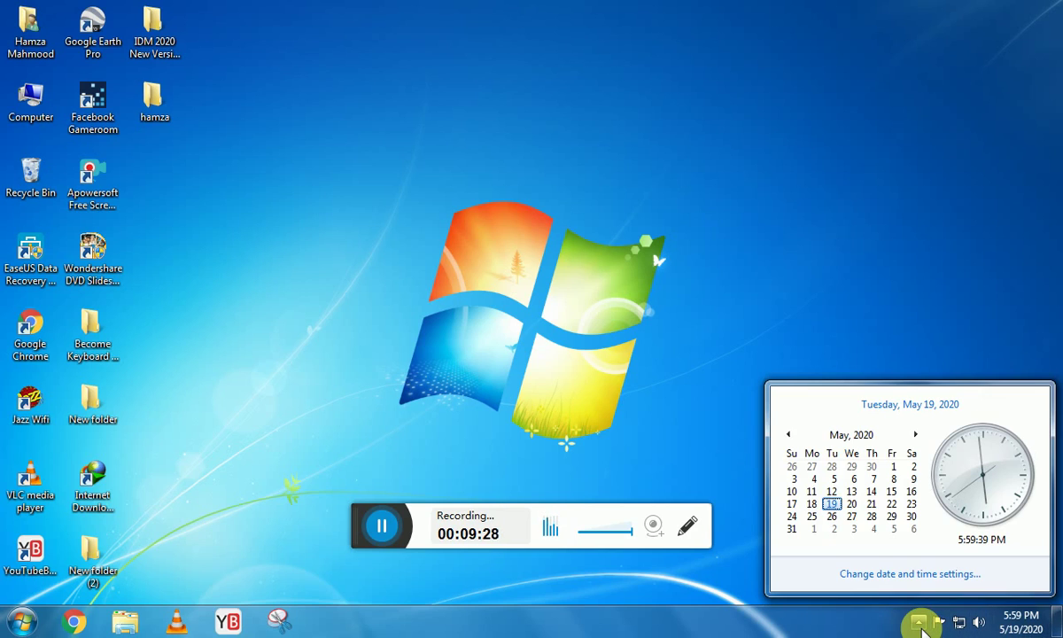
click(666, 425)
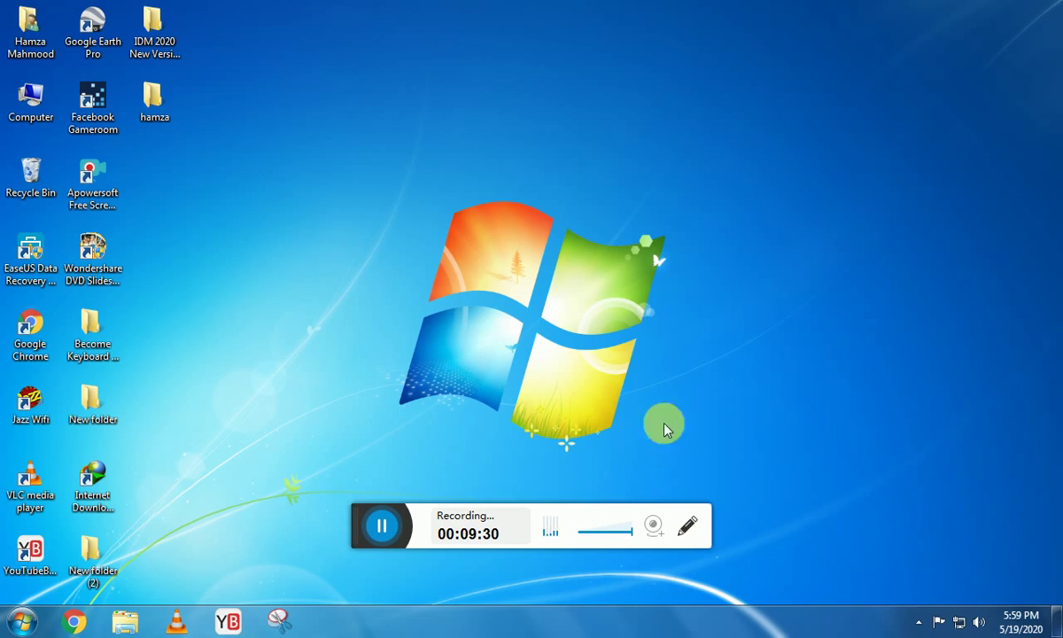